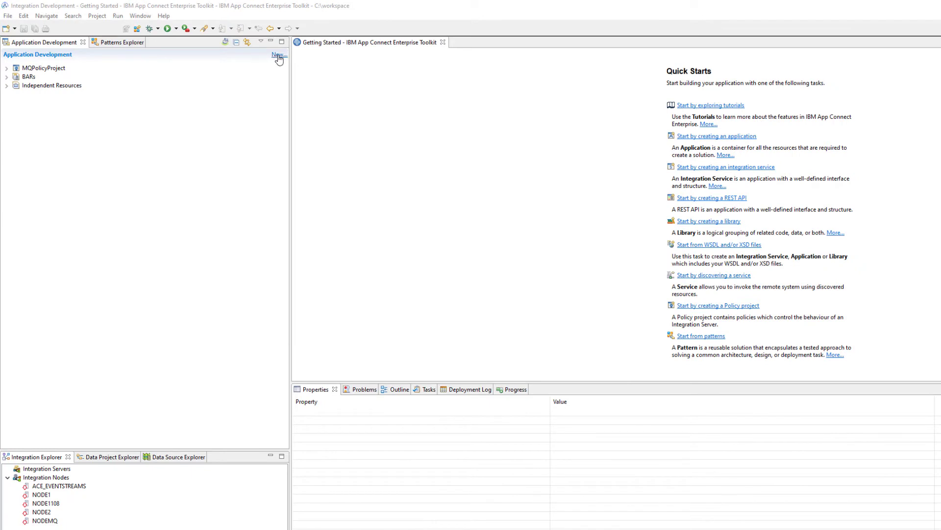
Step: Import the IntegrationRESTDemo project from the demo.zip project interchange file into C:\workspace
click(279, 55)
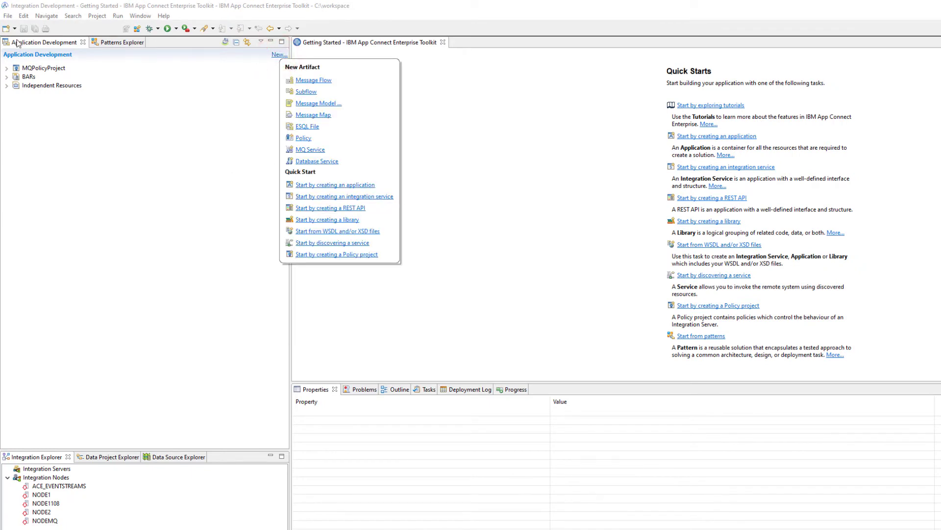
click(7, 16)
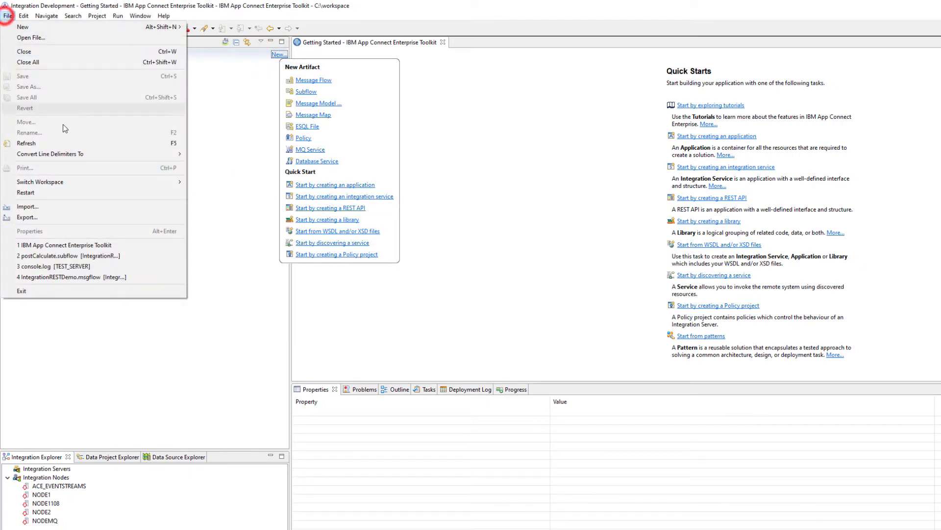
click(25, 207)
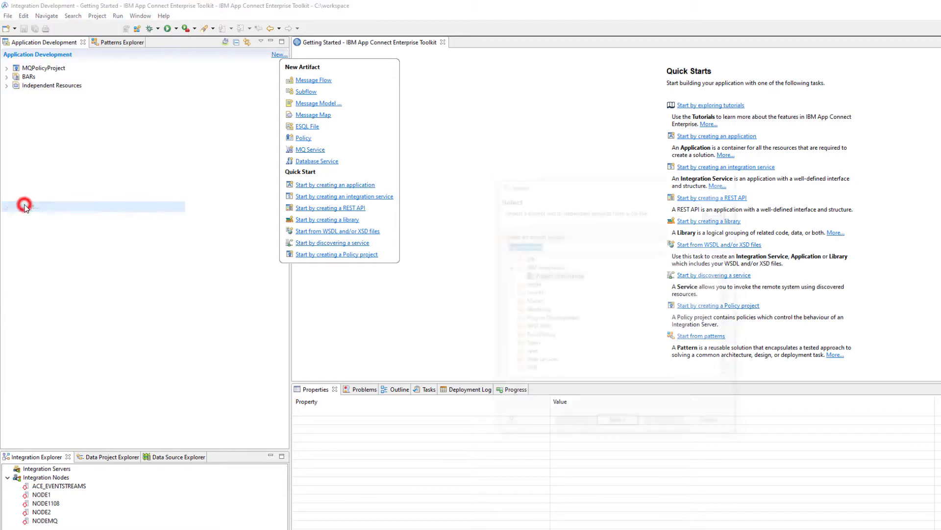
click(557, 274)
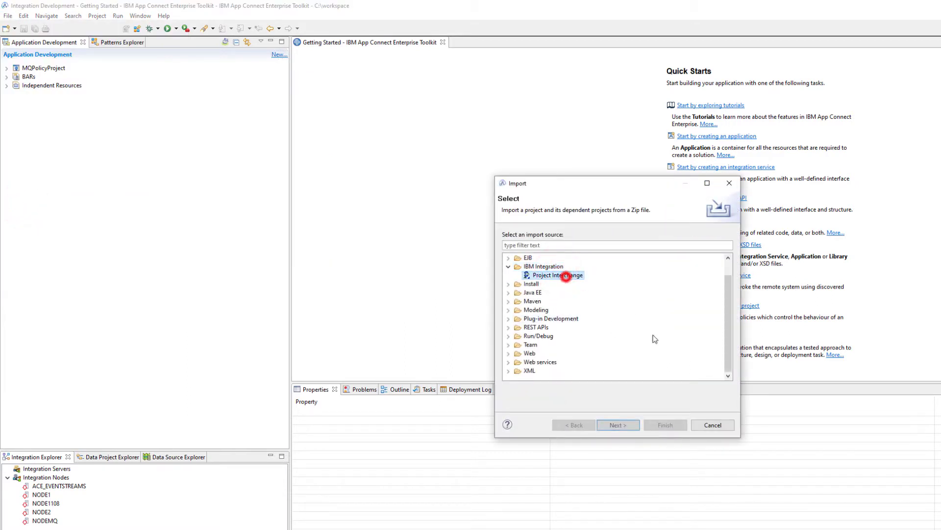
click(617, 424)
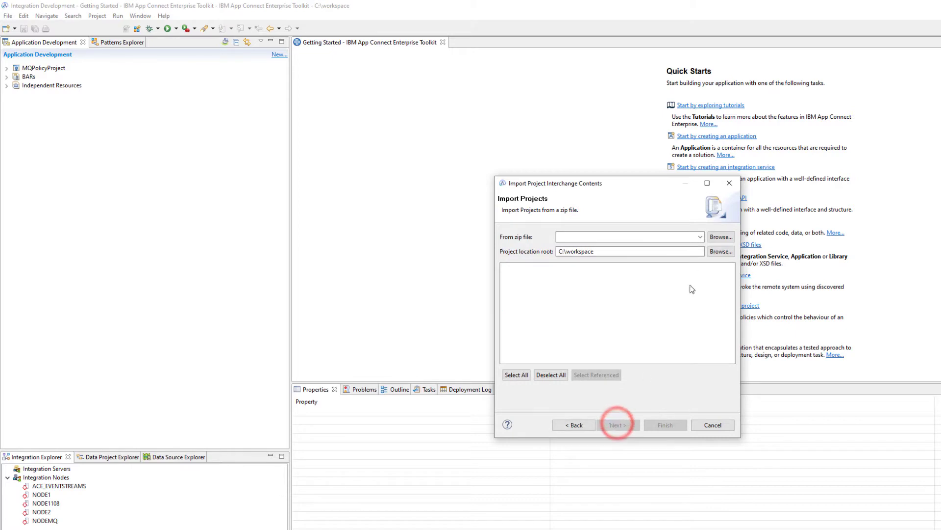
click(699, 237)
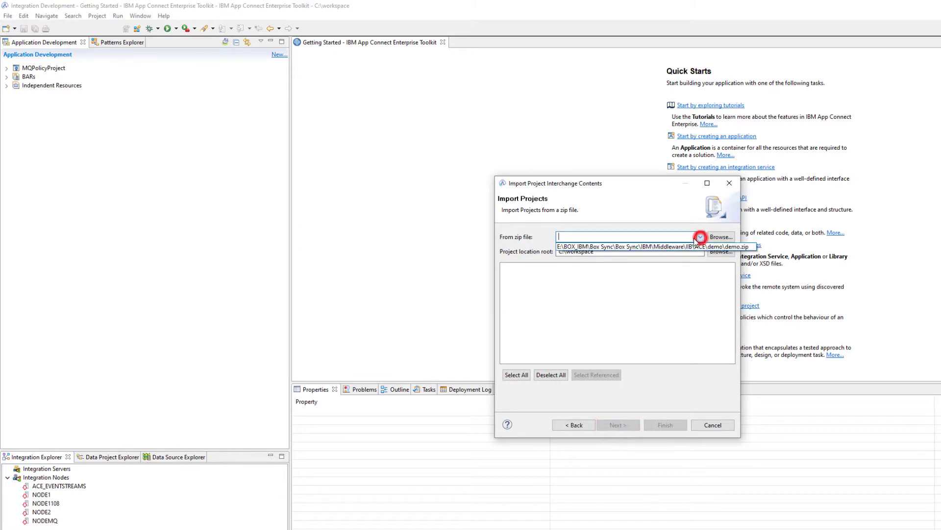
click(604, 247)
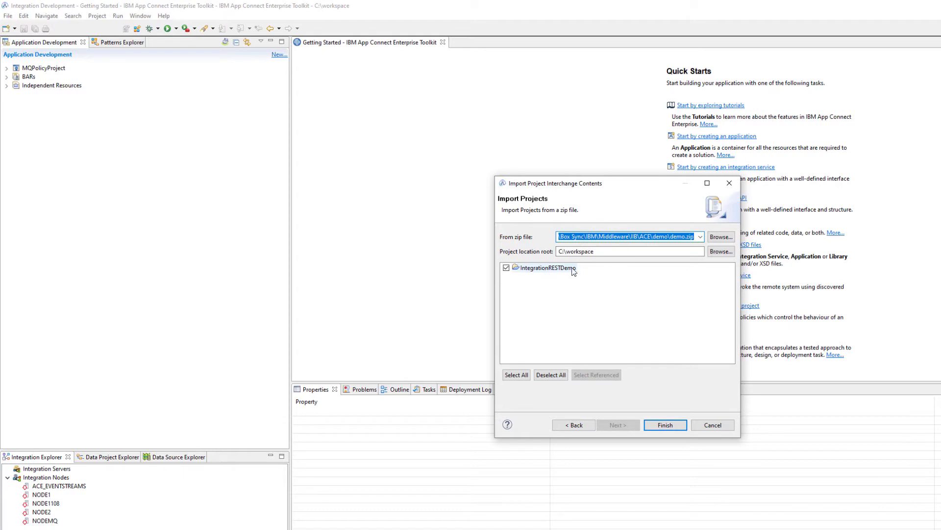
click(665, 426)
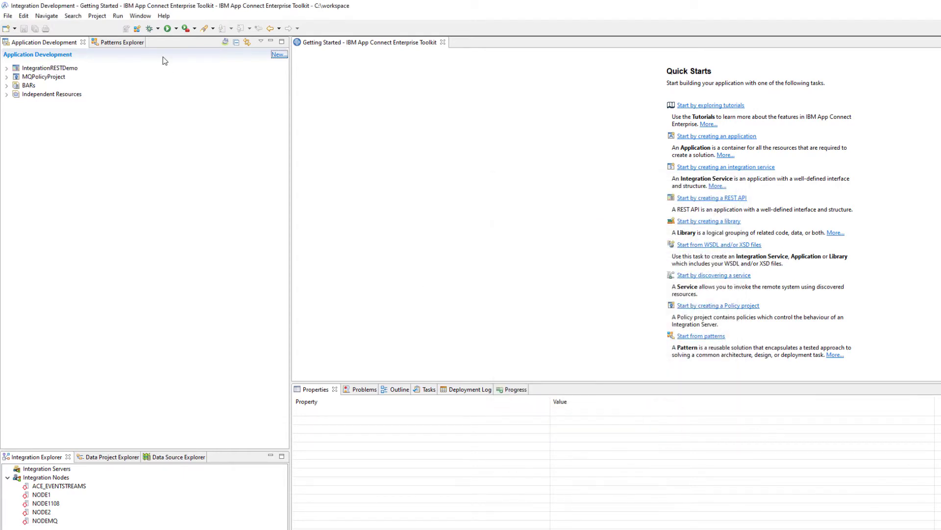
Step: Open IntegrationRESTDemo.msgflow from the project's gen flows in the Message Flow Editor
click(7, 68)
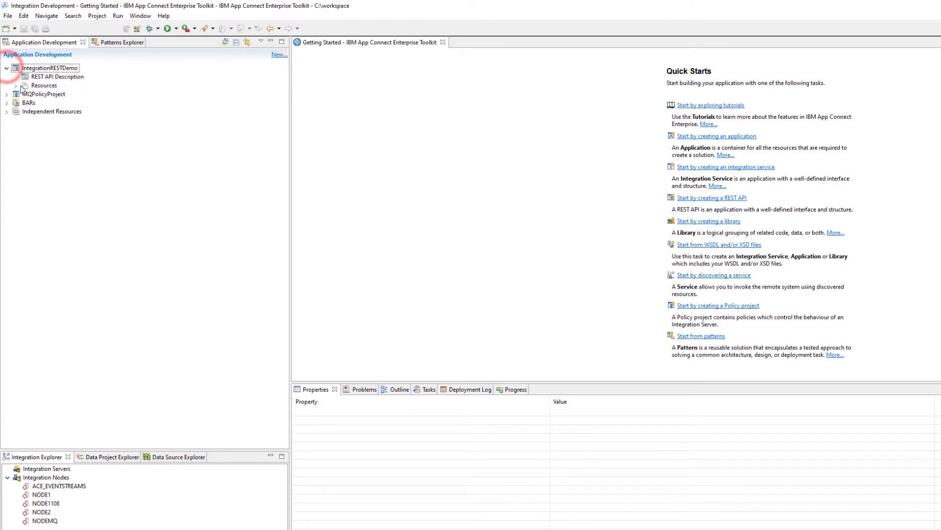
click(16, 85)
click(25, 93)
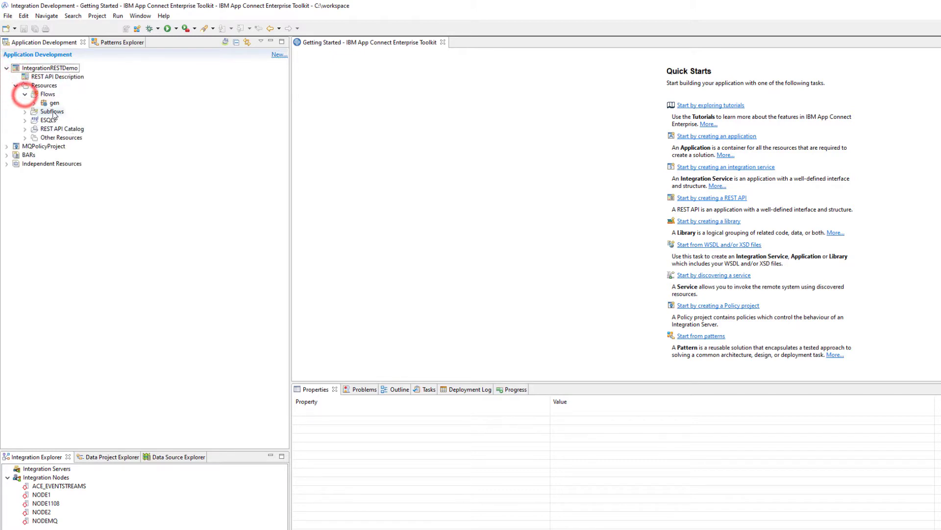
click(34, 102)
click(97, 112)
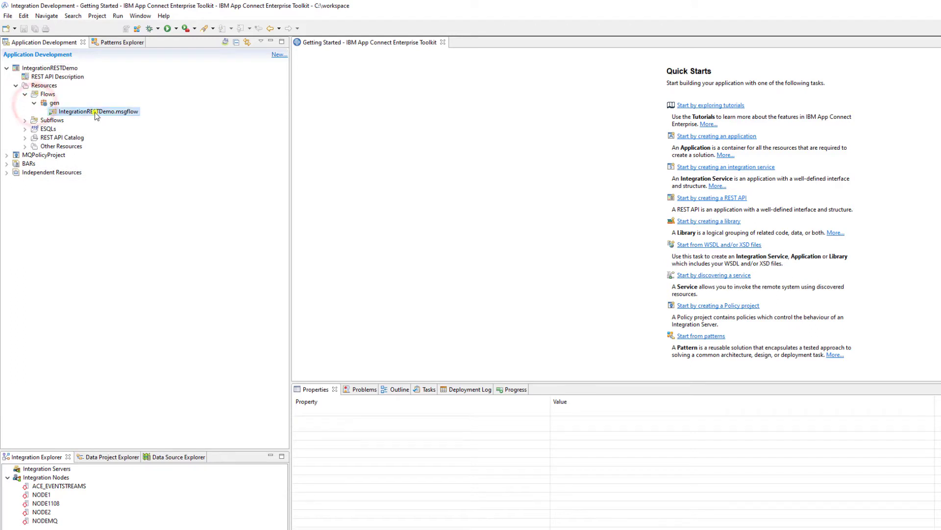
right_click(96, 113)
mouse_move(201, 144)
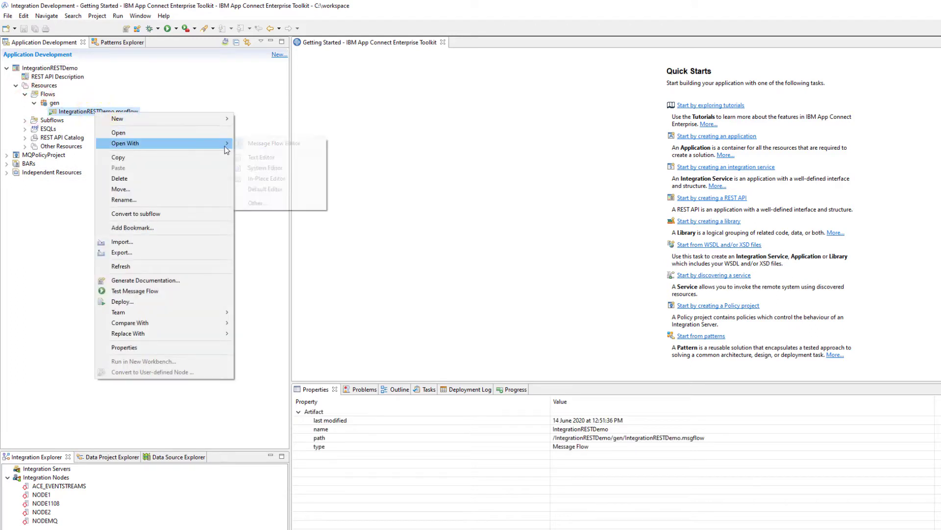
click(289, 143)
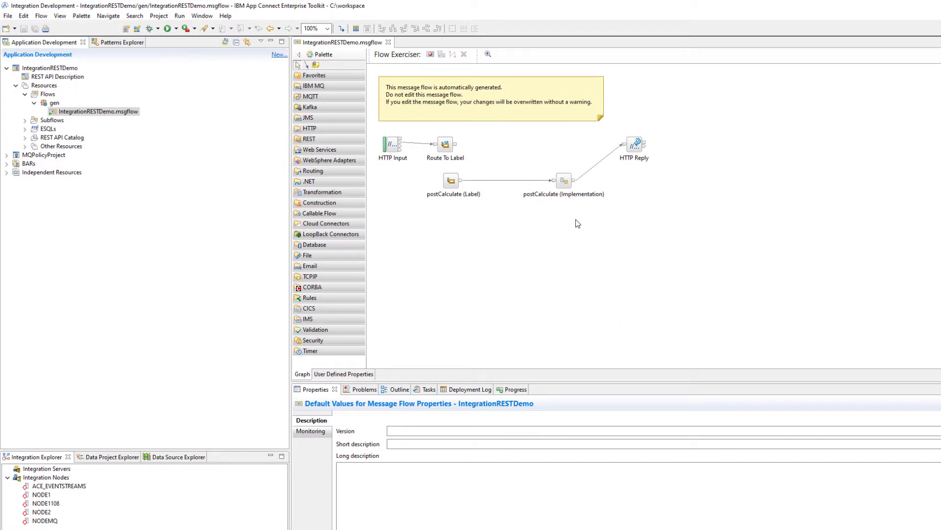
Step: Open the postCalculate implementation subflow and delete its MQ Output node
double_click(564, 182)
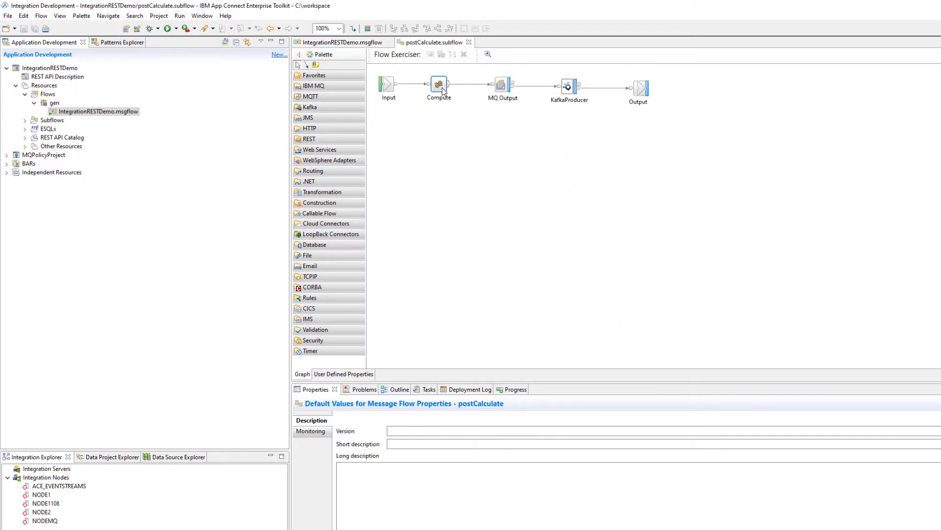
click(505, 84)
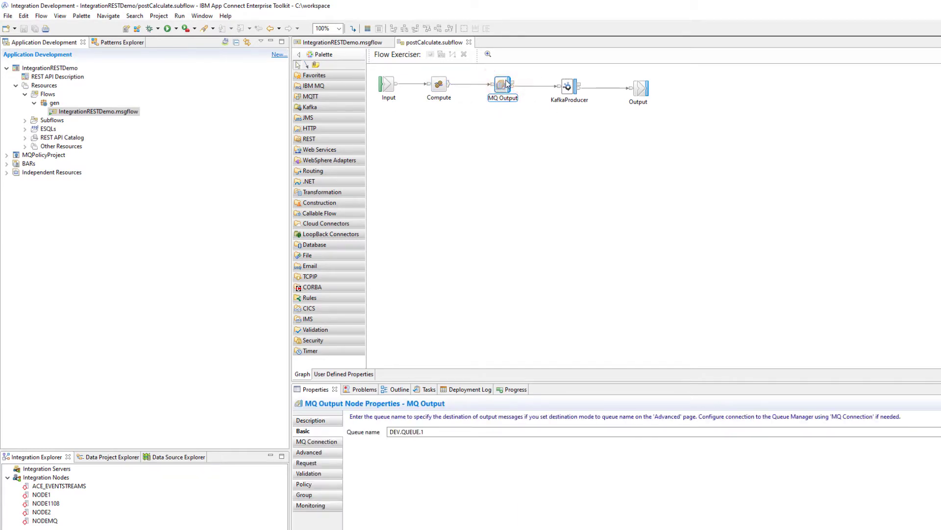
key(Delete)
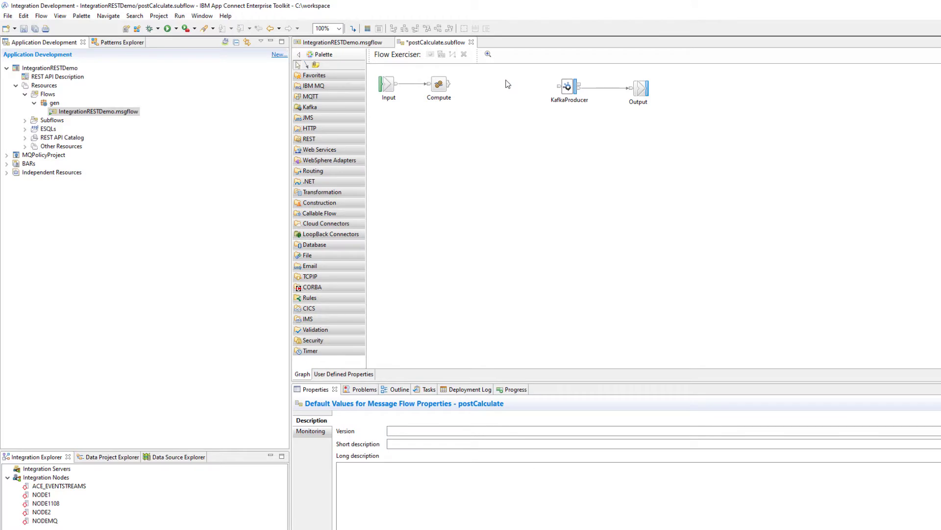
click(554, 95)
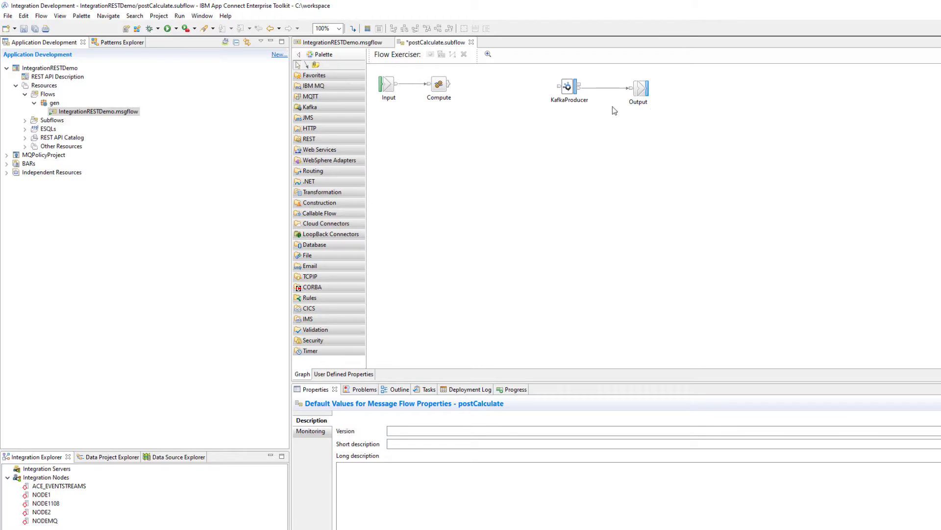
Step: Review the Compute node's ESQL code and wire the node's Out terminal to the KafkaProducer node
double_click(439, 86)
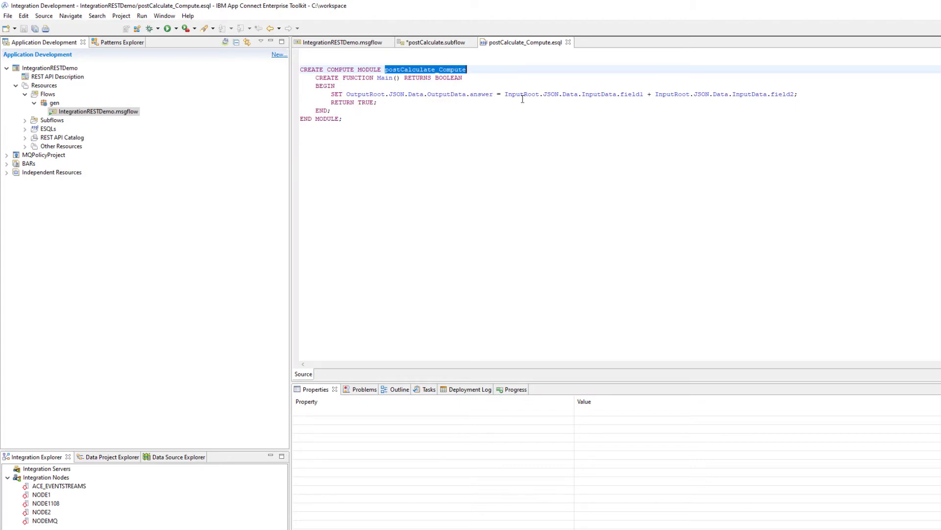
click(568, 42)
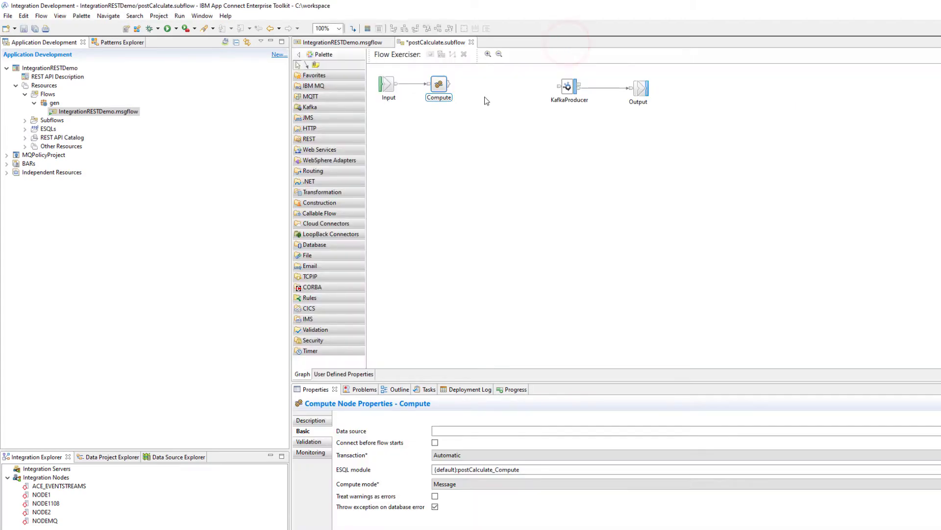
click(449, 84)
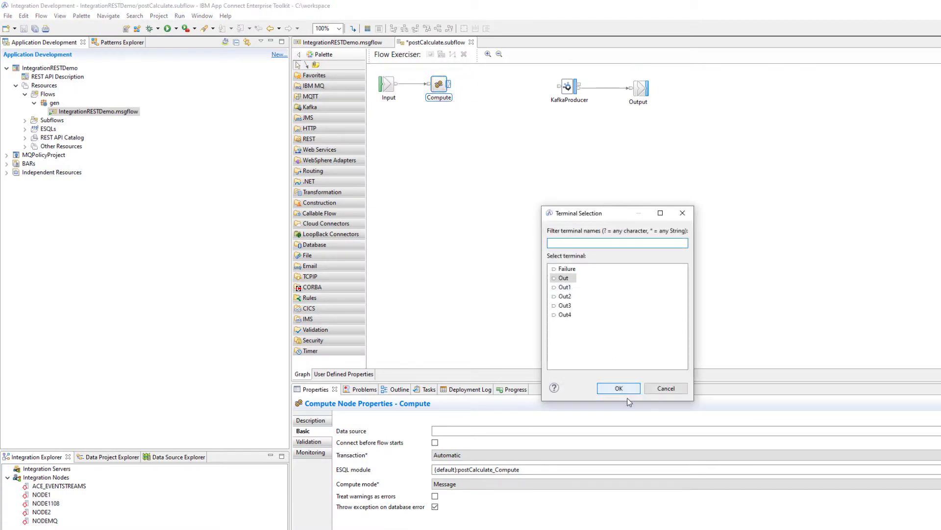
click(619, 388)
click(567, 87)
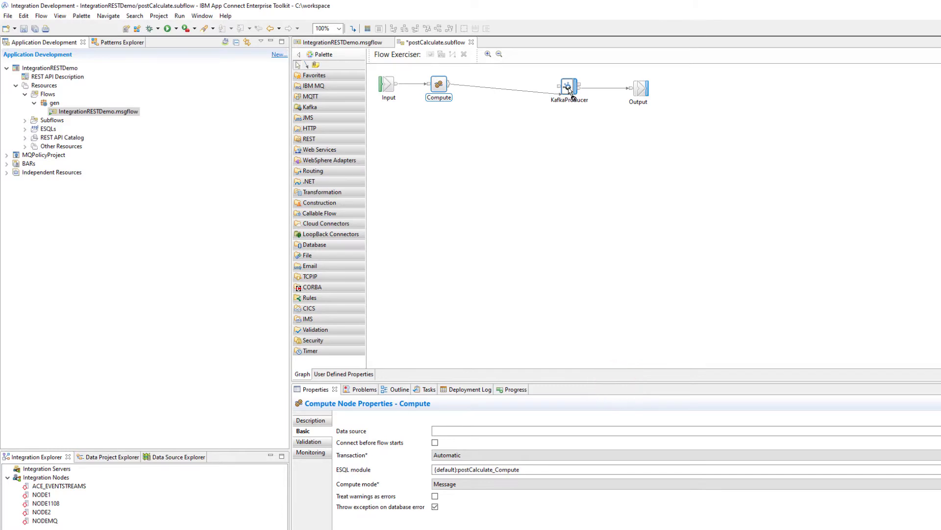
Step: Set the KafkaProducer node's topic name to IntegrationChitChat
click(569, 87)
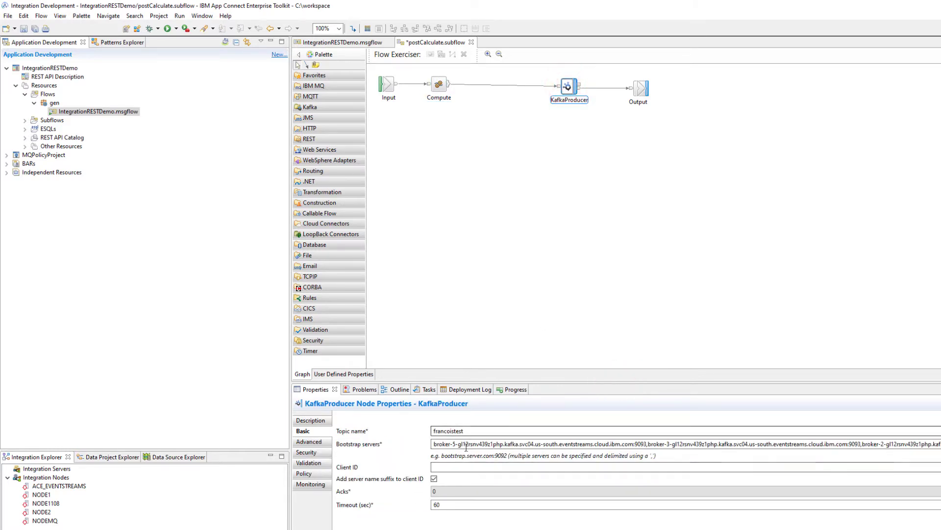
click(470, 429)
key(ctrl+a)
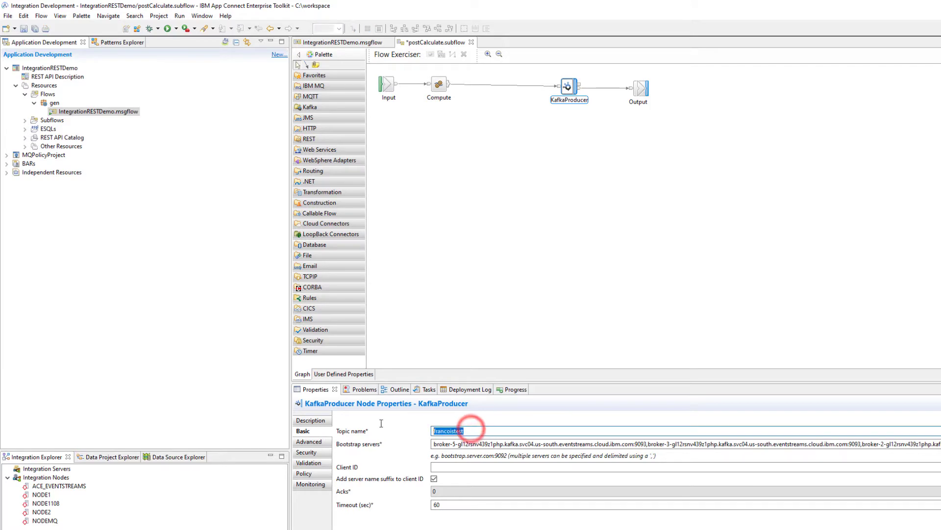
text(IntegrationChitCha)
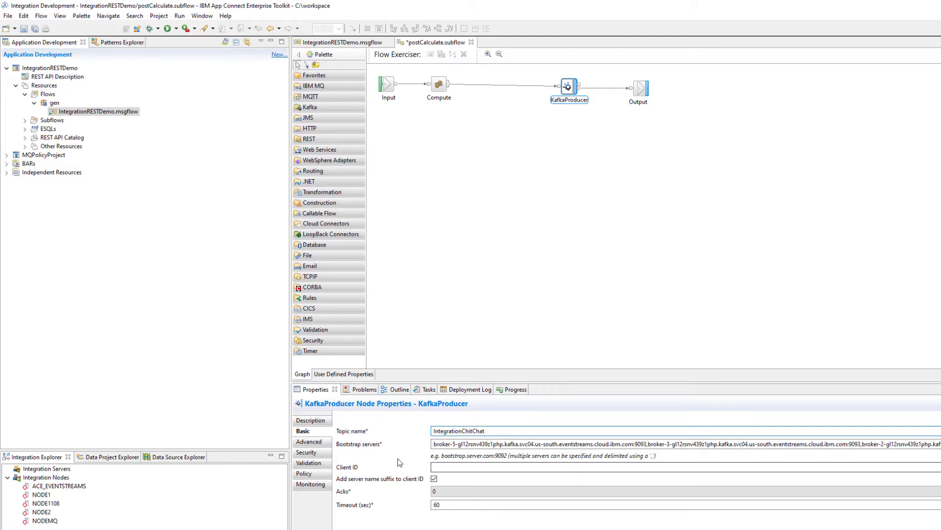
Step: Replace the KafkaProducer node's bootstrap servers value with FromPolicy
drag(433, 444, 885, 465)
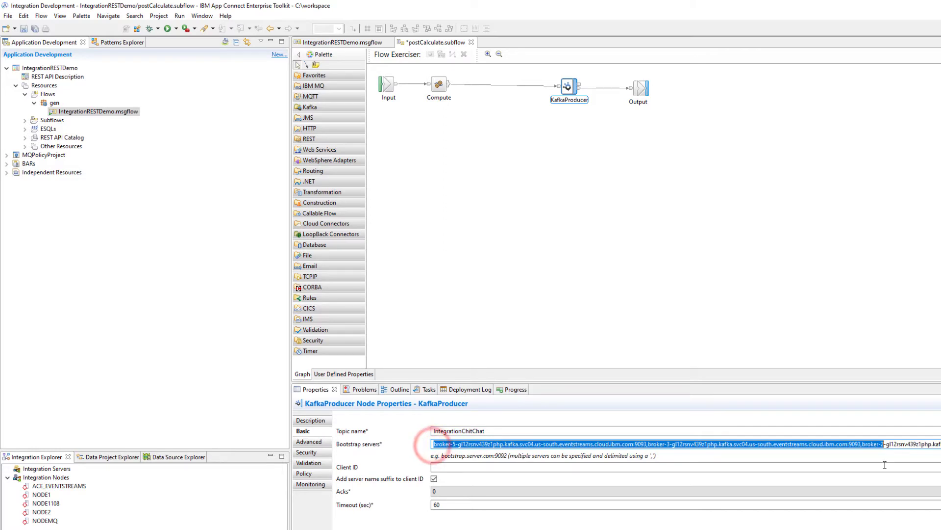
key(Delete)
key(Delete)
key(Delete)
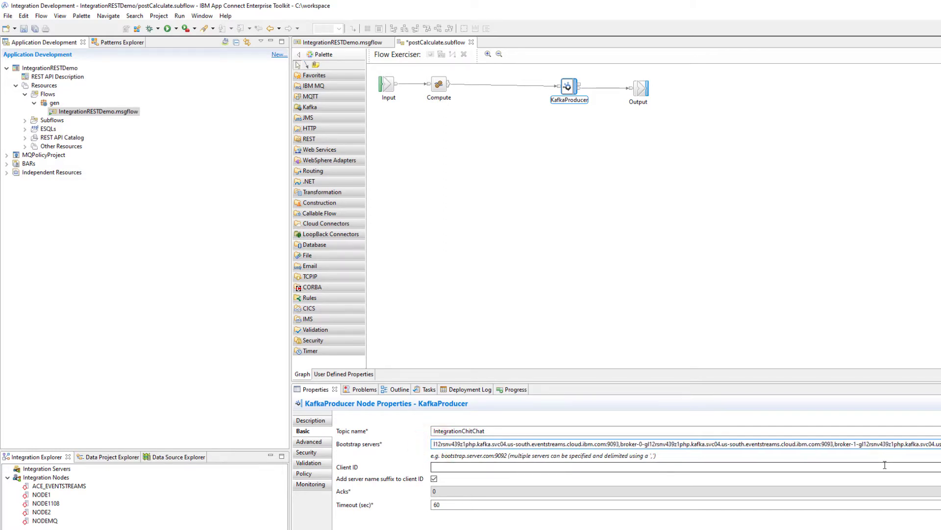
key(ctrl+a)
key(Delete)
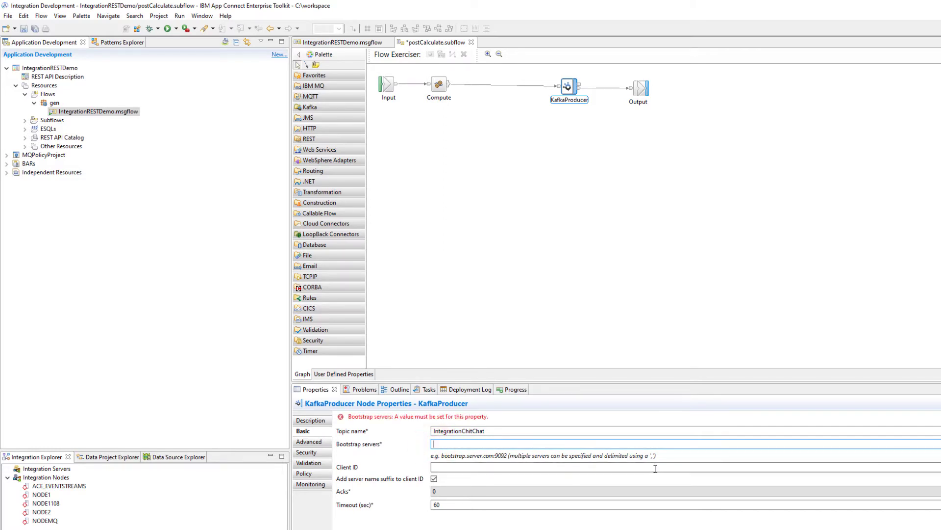
text(From)
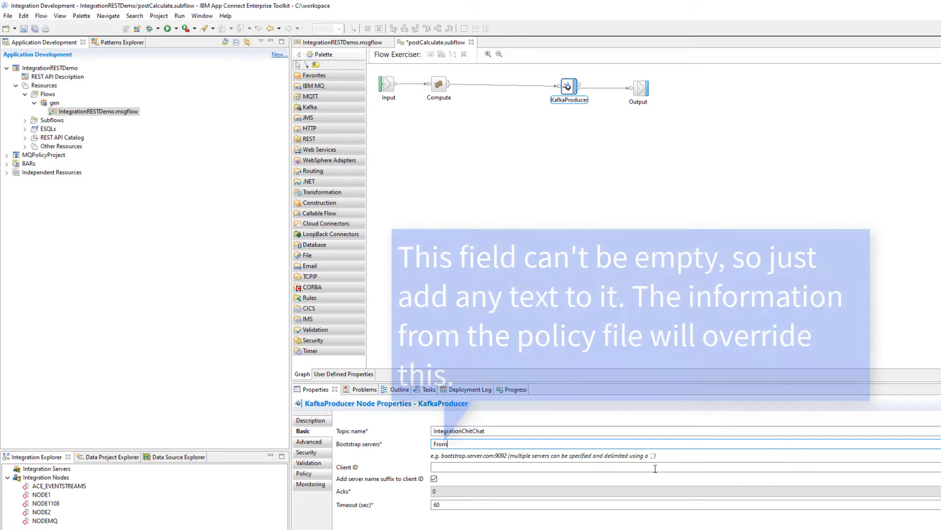
text(Policy)
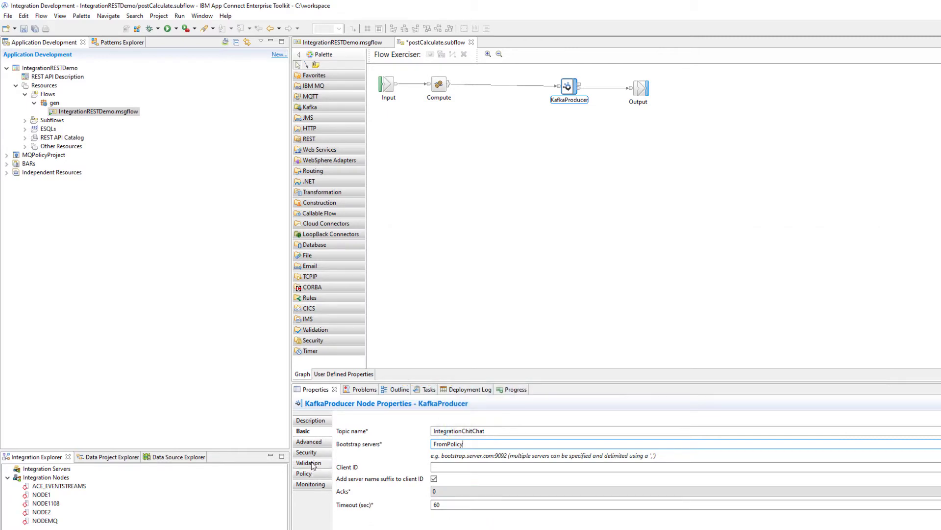
Step: Review the KafkaProducer node's advanced, security and policy properties and browse the policies available for selection
click(309, 441)
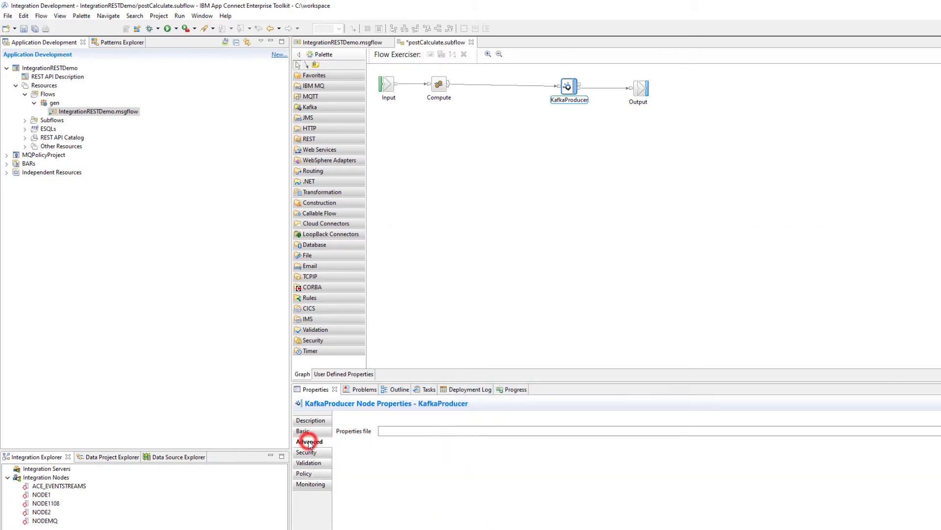
click(309, 452)
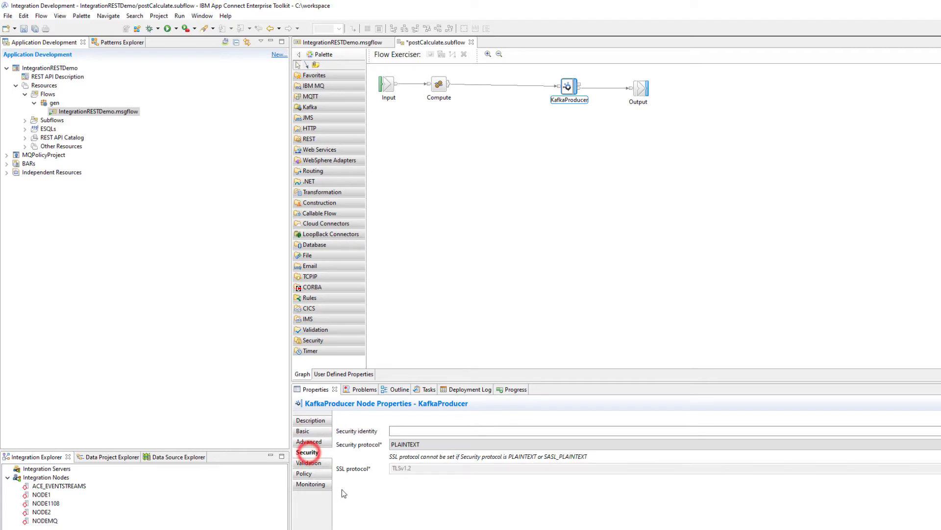
click(312, 483)
click(311, 474)
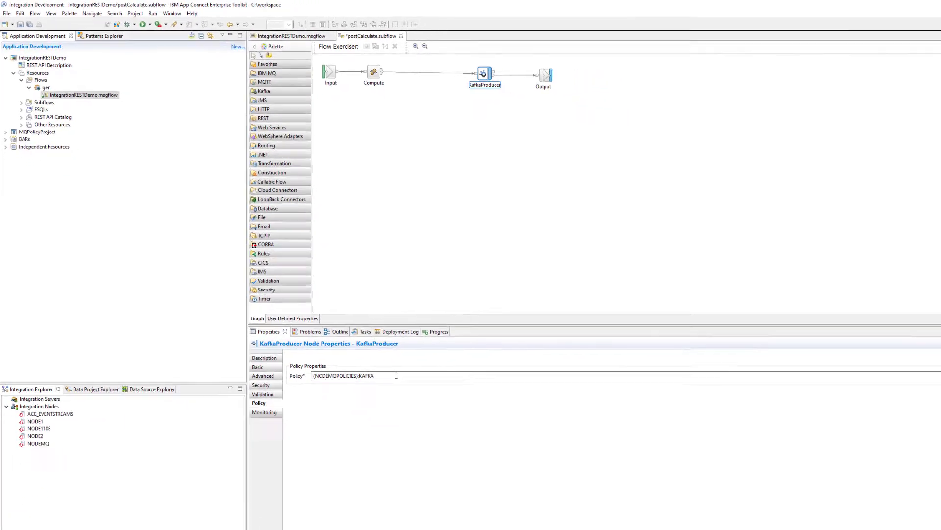
click(925, 338)
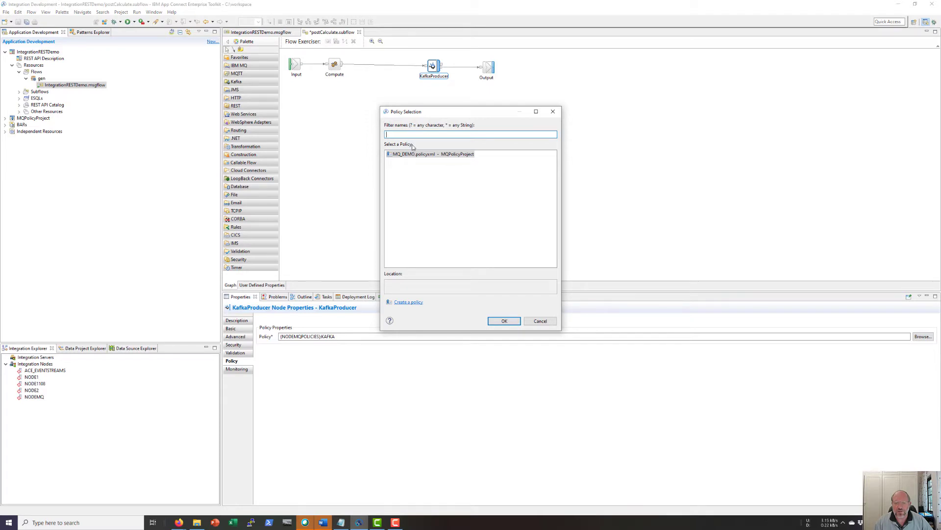
click(542, 320)
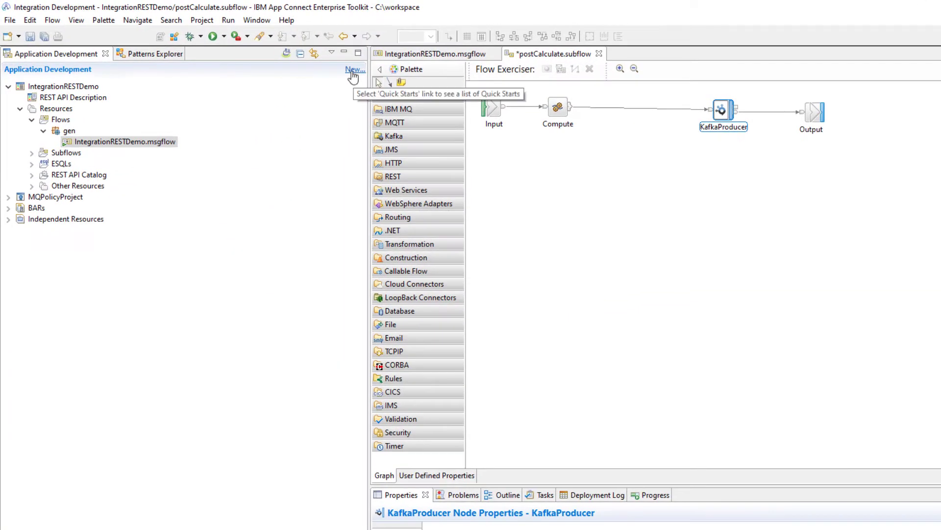
Step: Start a new policy and create a policy project named KafkaPolicyProject to hold it
click(275, 54)
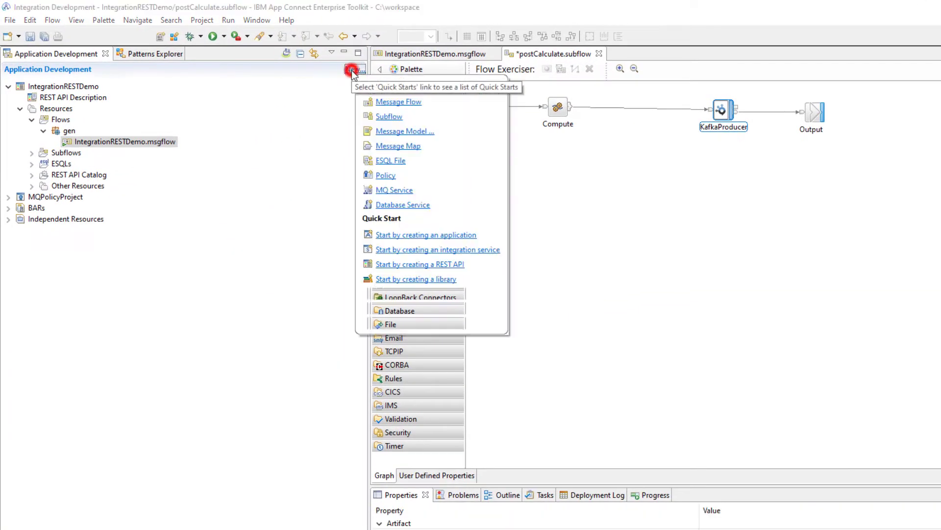
click(391, 176)
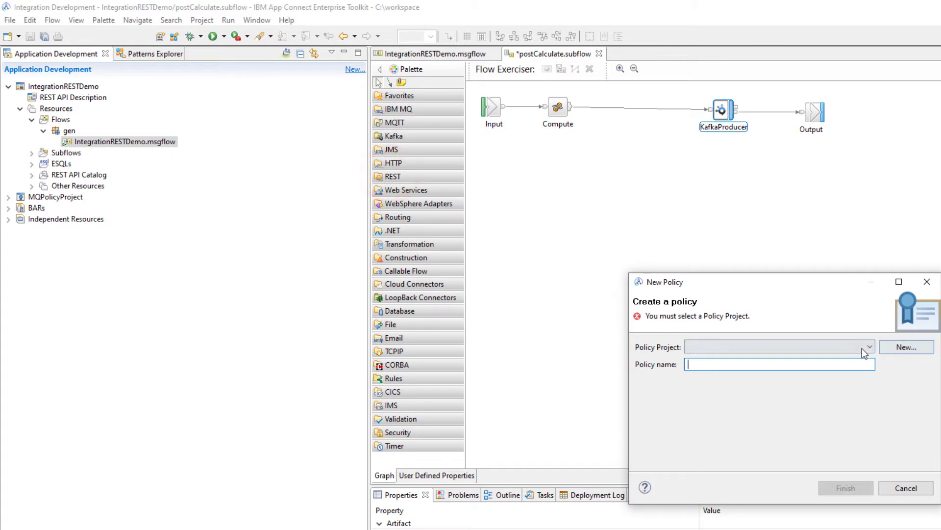
click(905, 348)
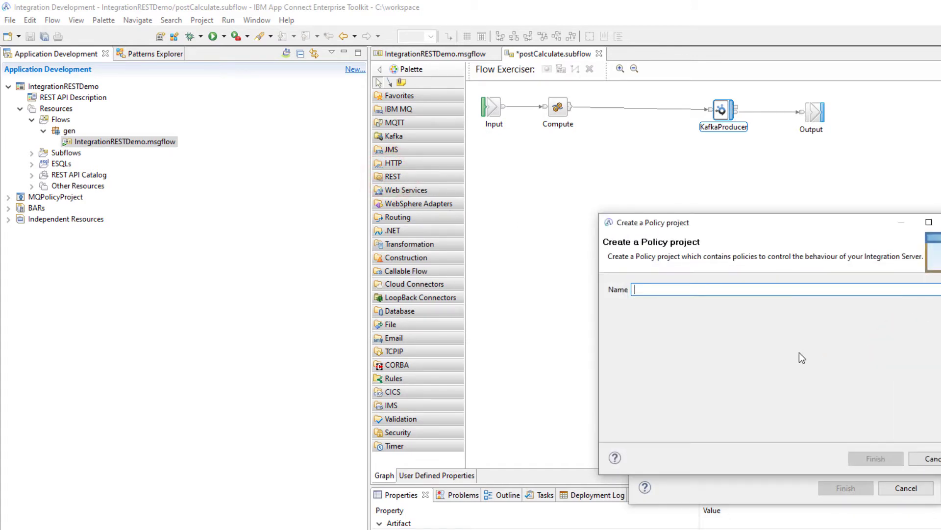
text(Kaf)
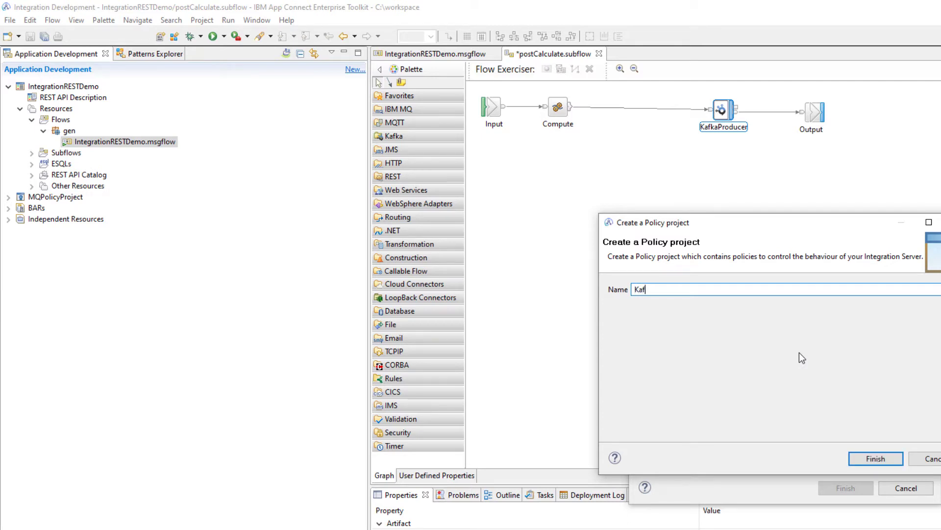
text(kaPolicyProject)
click(871, 459)
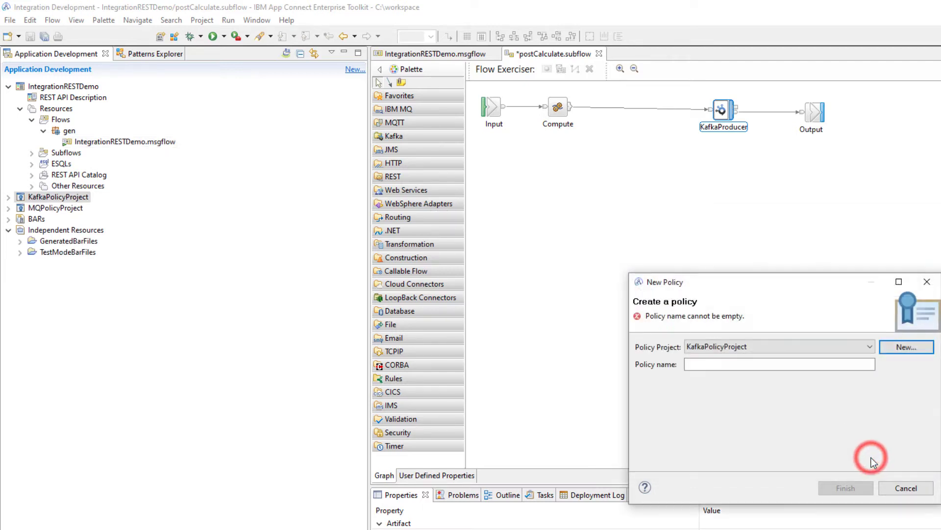
Step: Create a policy named KafkaPolicy in KafkaPolicyProject and set its type to Kafka
click(707, 365)
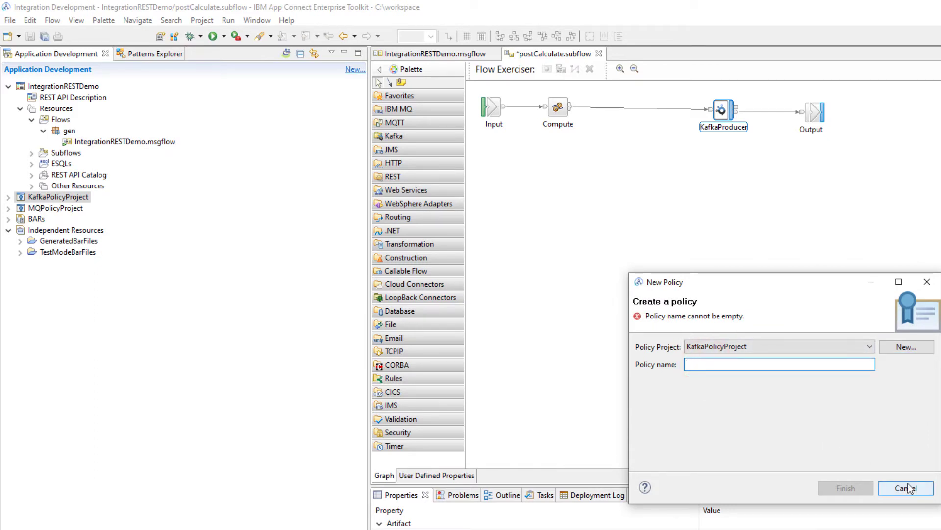
text(KafkaPolicy)
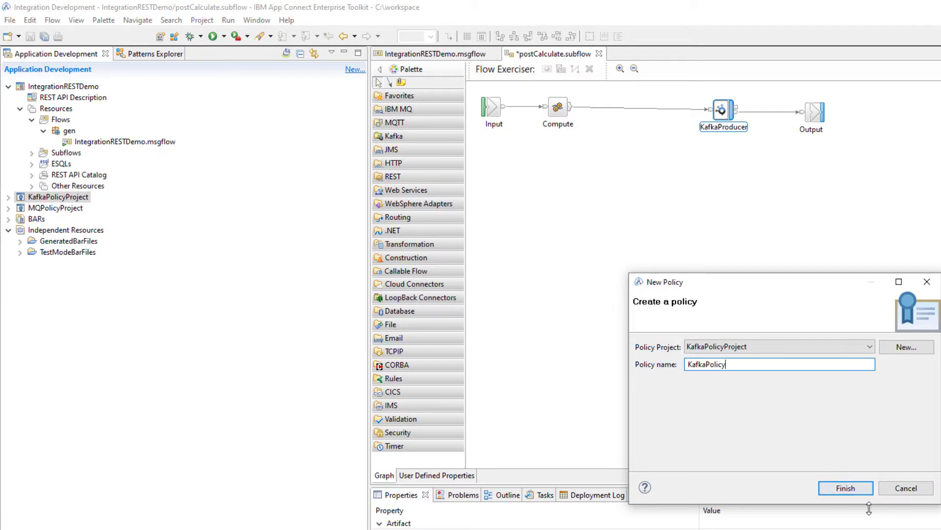
click(844, 488)
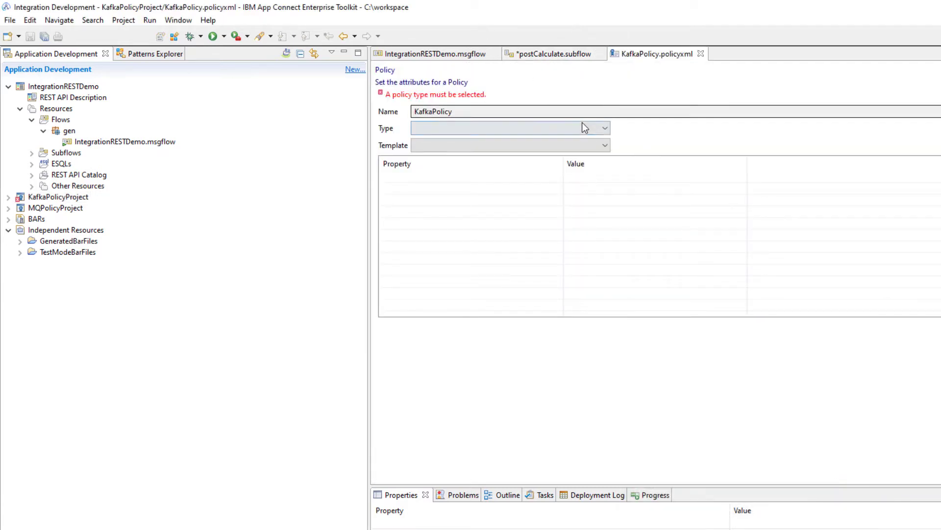
click(604, 128)
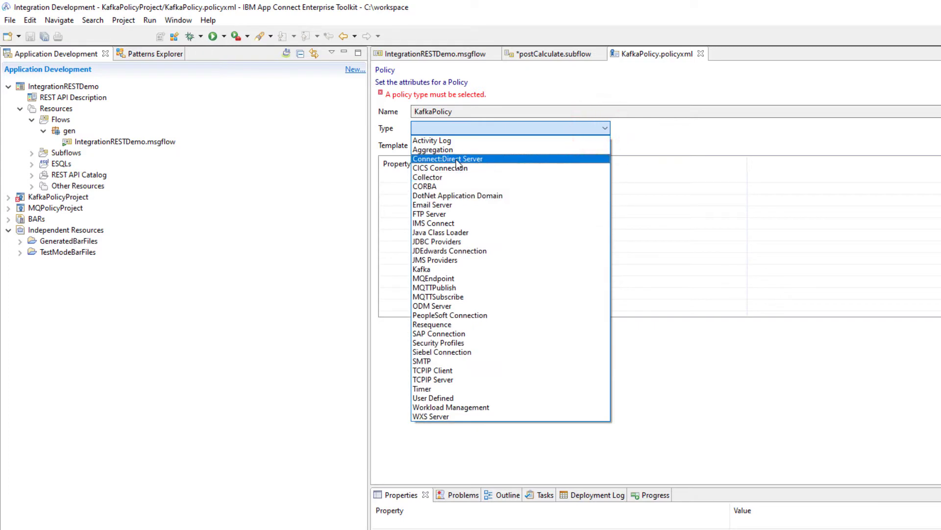
click(424, 269)
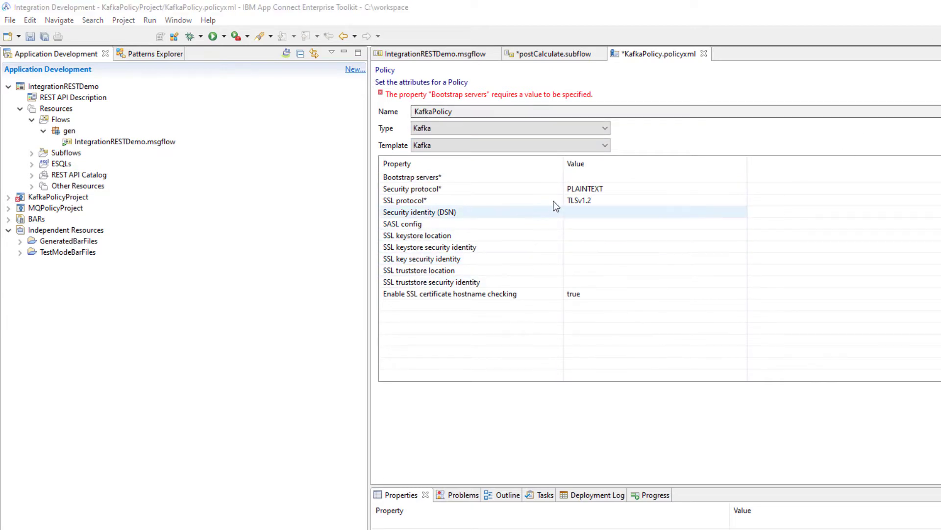
Step: Copy the comma-separated broker list from the Event Streams text file in Notepad into the policy's bootstrap servers value
click(585, 178)
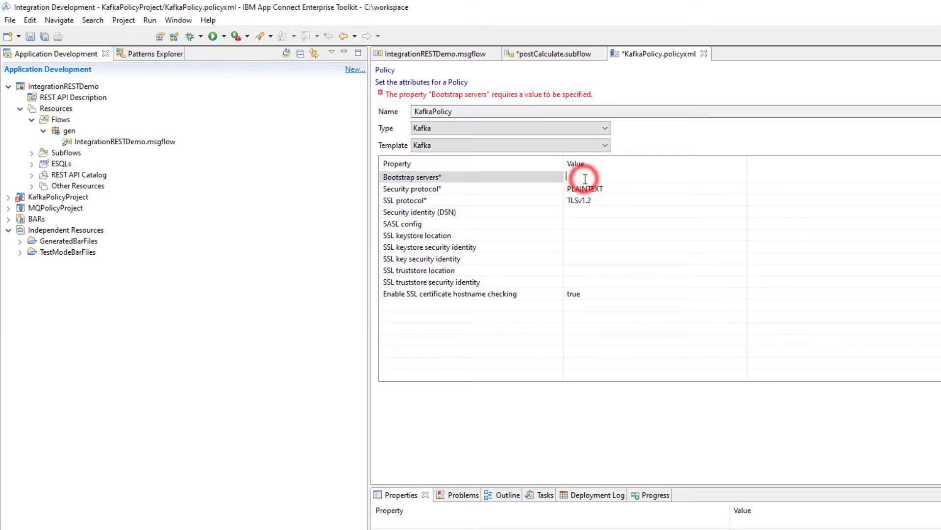
click(474, 178)
click(583, 177)
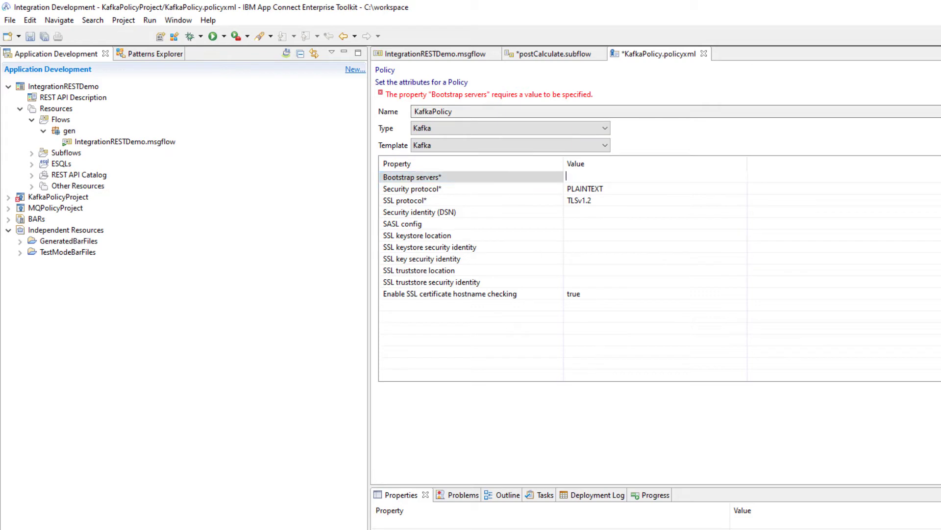
key(alt+Tab)
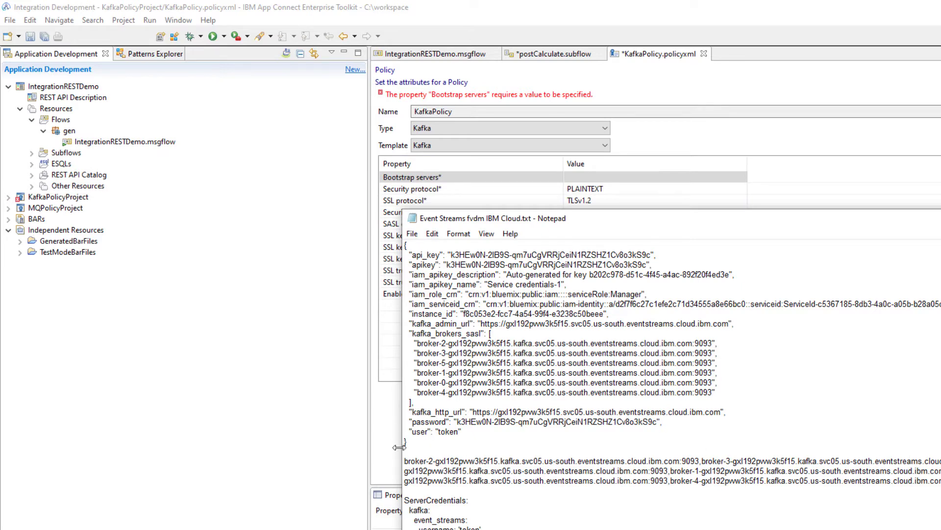
drag(405, 460, 937, 481)
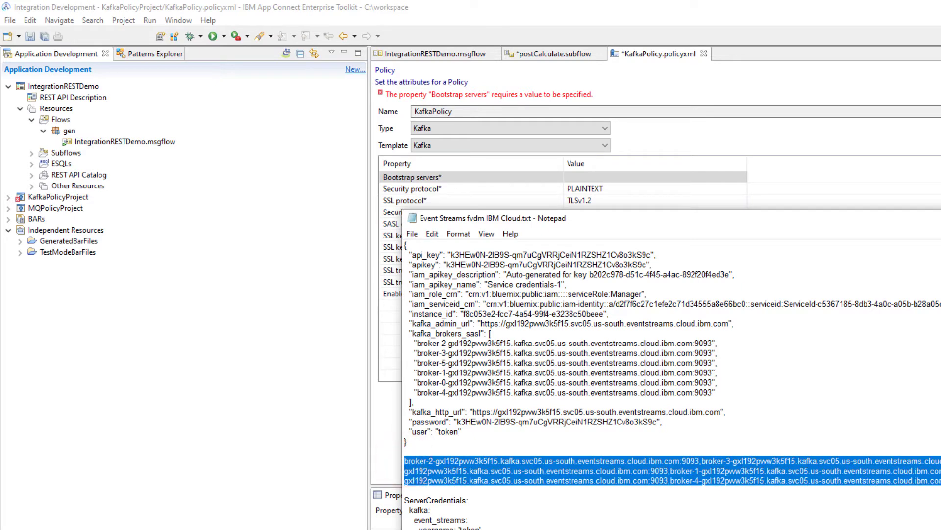
right_click(798, 474)
click(834, 512)
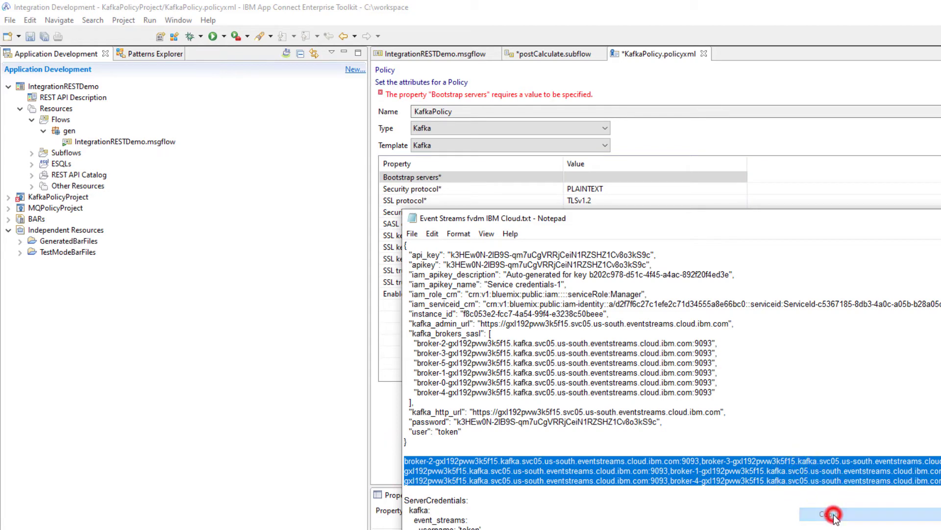
click(583, 175)
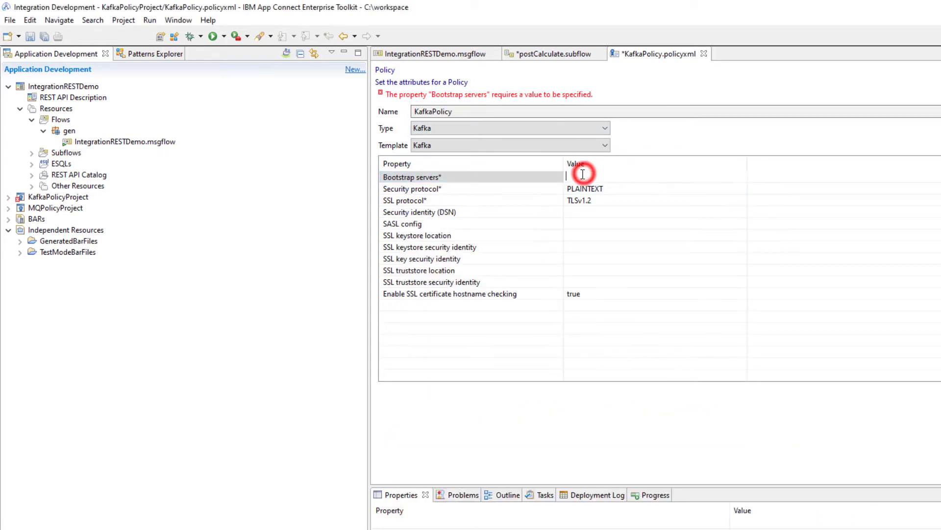
key(ctrl+v)
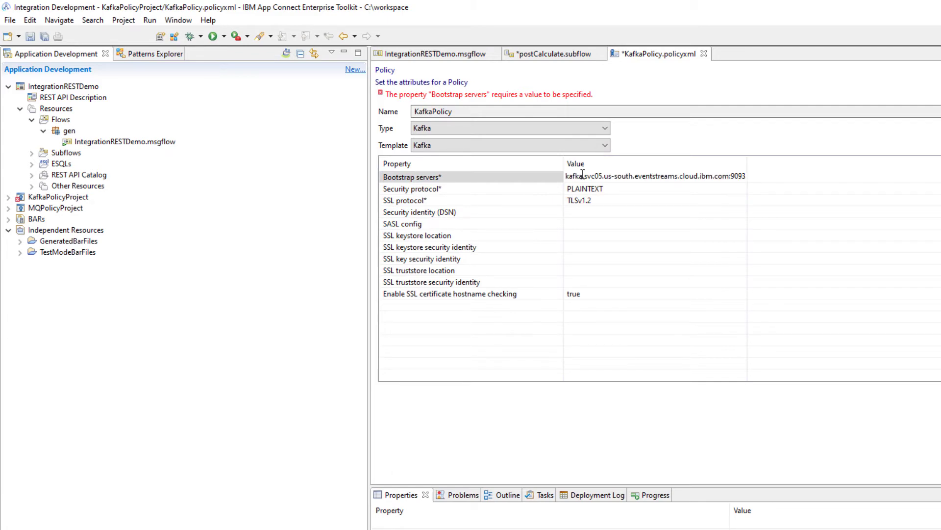
Step: Set the Kafka policy's security protocol to SASL_SSL
click(590, 188)
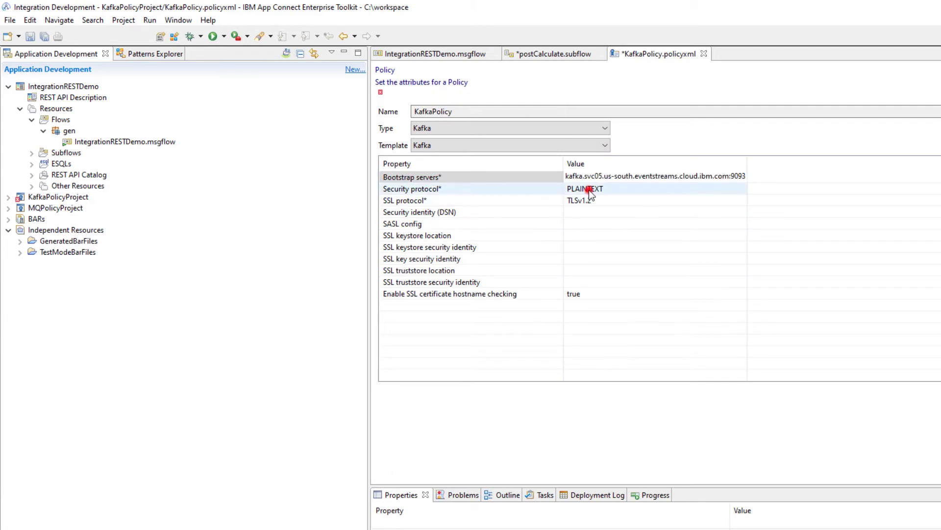
click(590, 190)
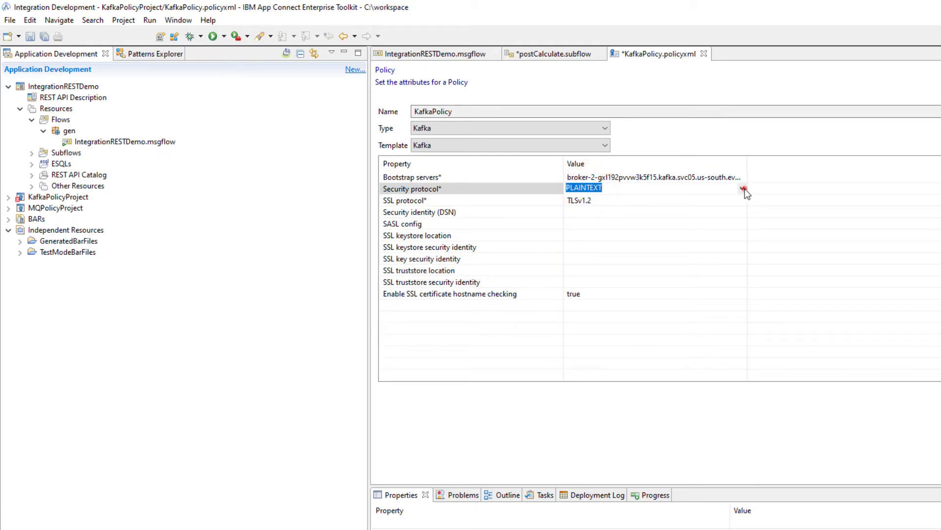
click(742, 188)
click(581, 226)
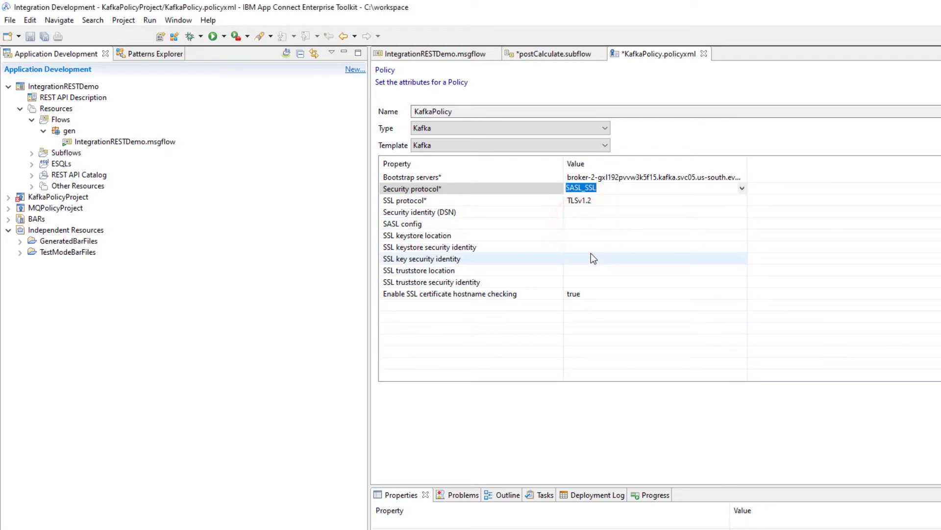
Step: Set the policy's security identity (DSN) to event_streams, then save and close the policy
click(581, 217)
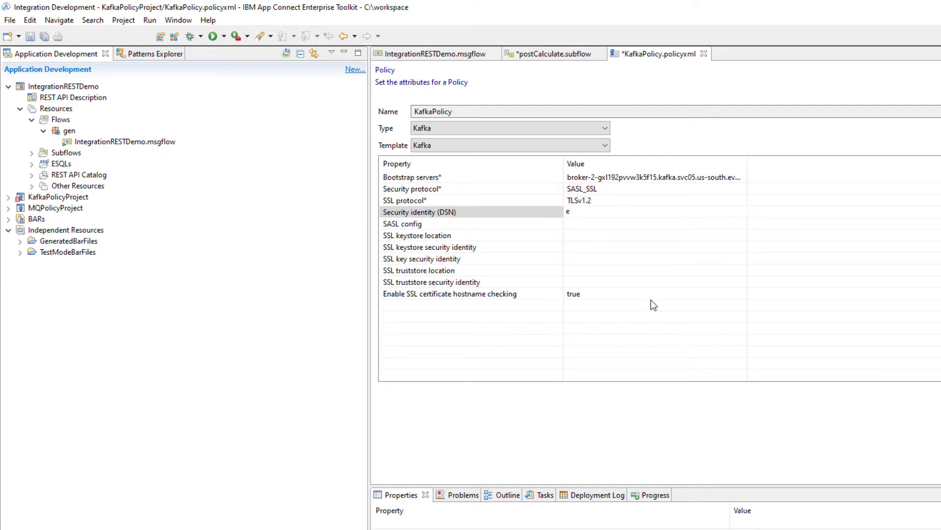
text(event_streams)
key(ctrl+s)
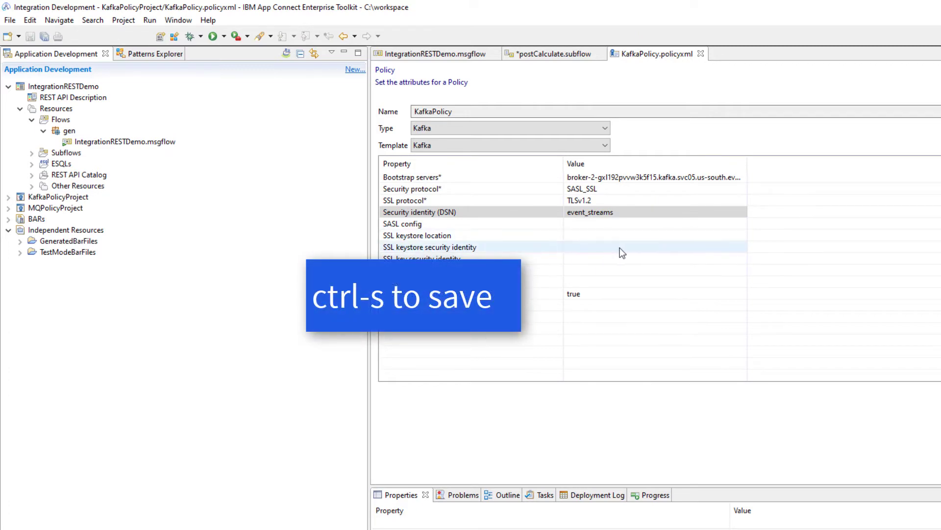
click(701, 53)
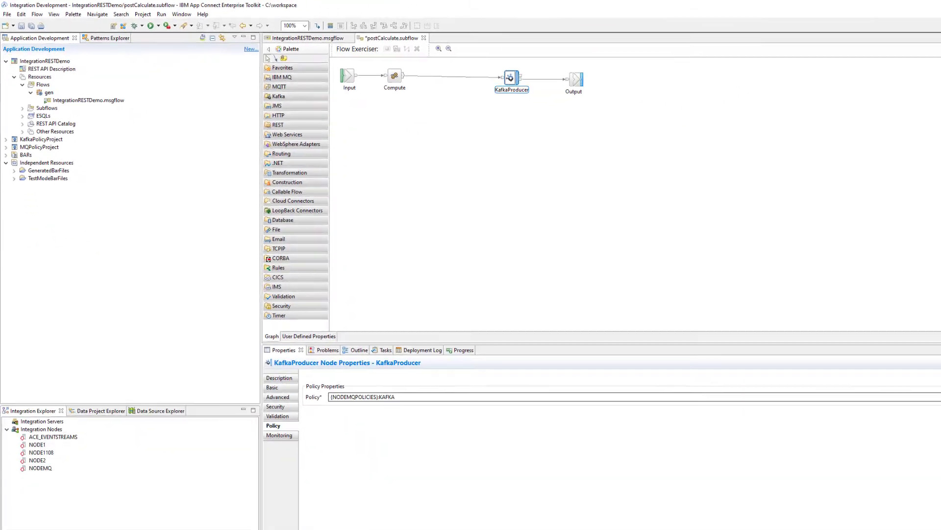
Step: Assign KafkaPolicy from KafkaPolicyProject to the KafkaProducer node and save the postCalculate subflow
click(922, 337)
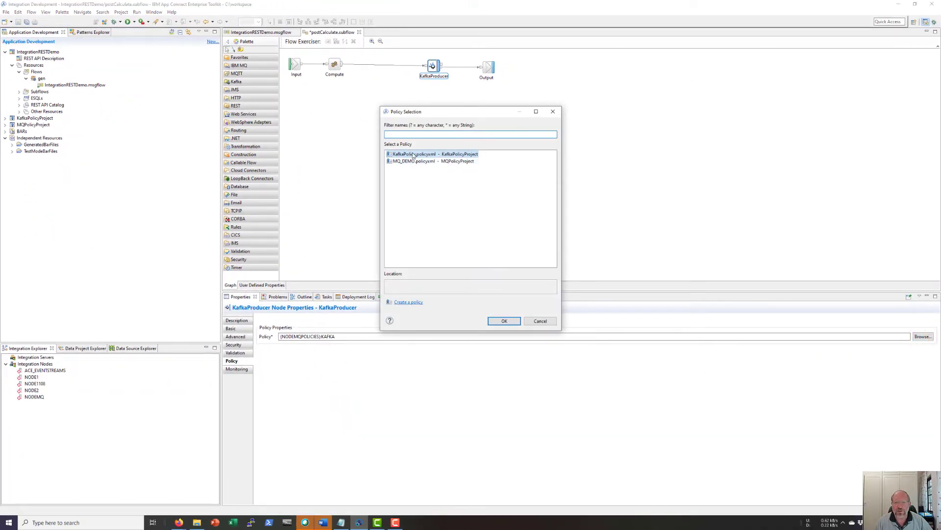
click(413, 154)
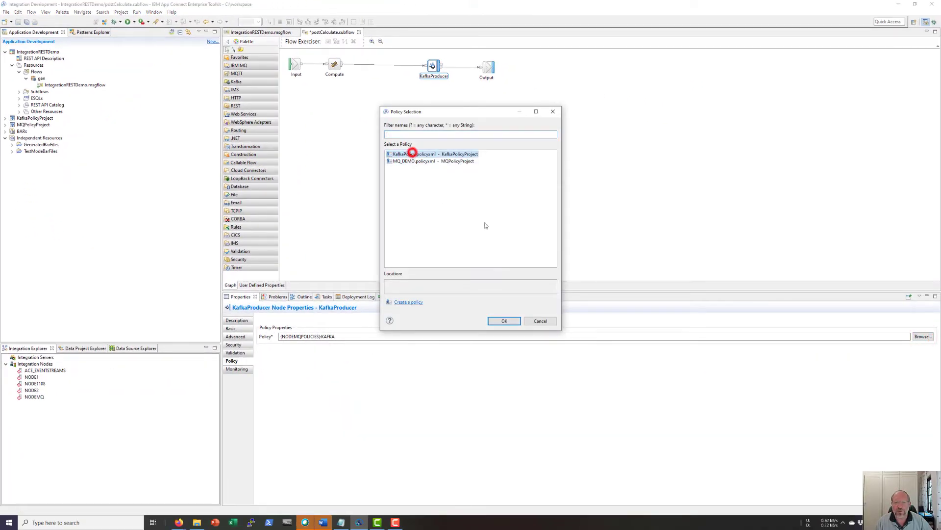
click(505, 322)
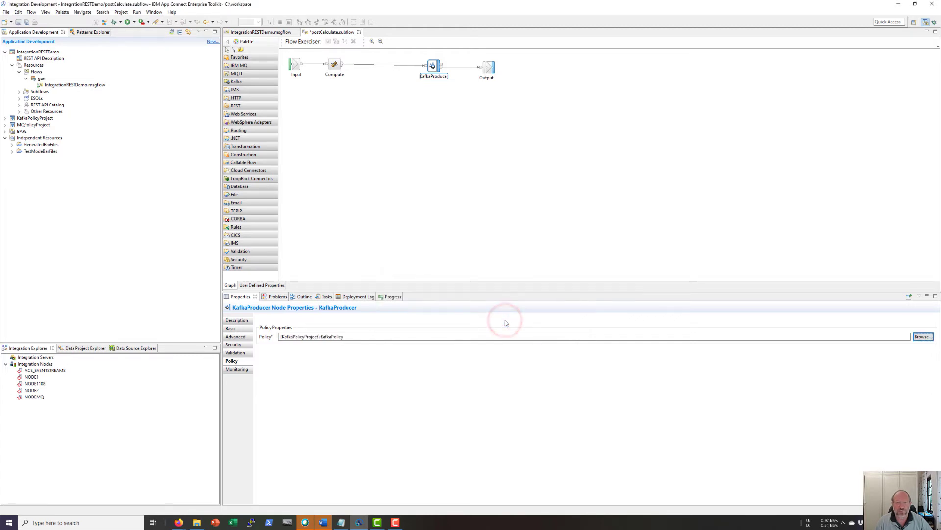
key(ctrl+s)
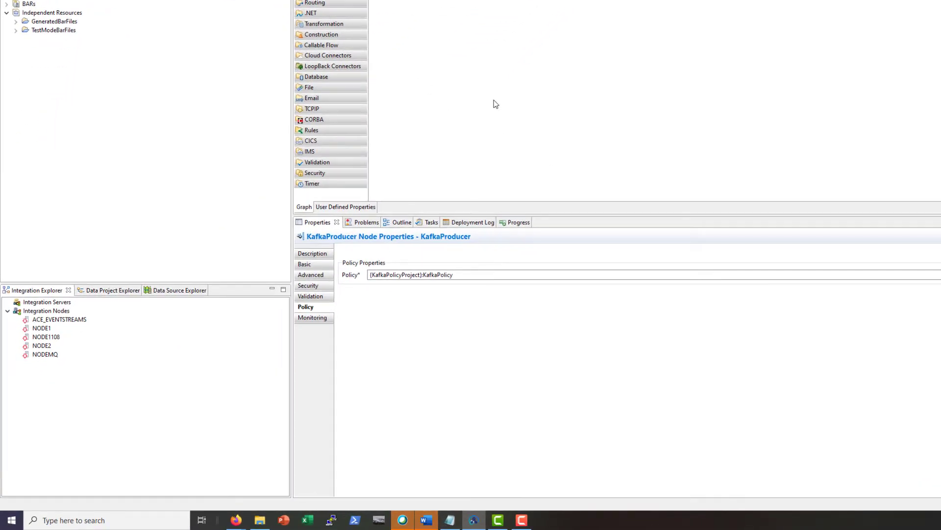
Step: Create and start a local integration server named TEST_SERVER3 with automatically chosen ports
right_click(48, 303)
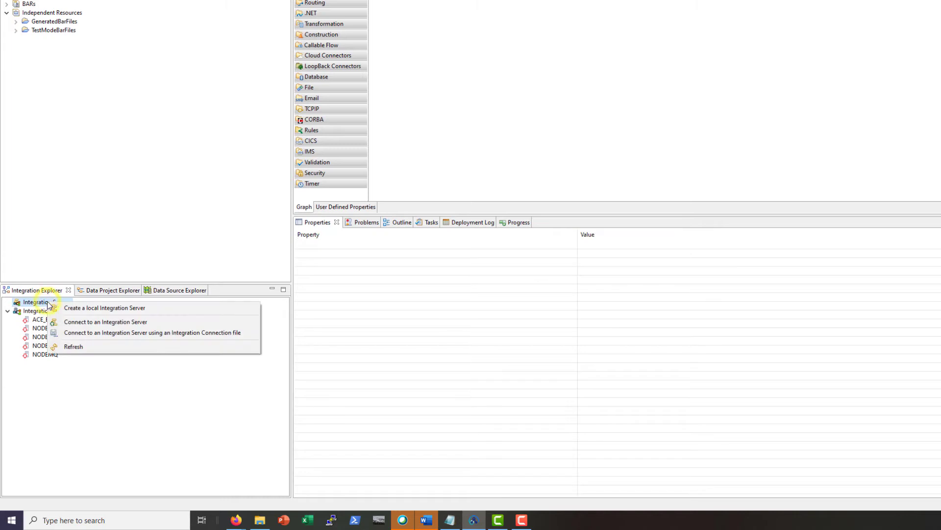
click(118, 308)
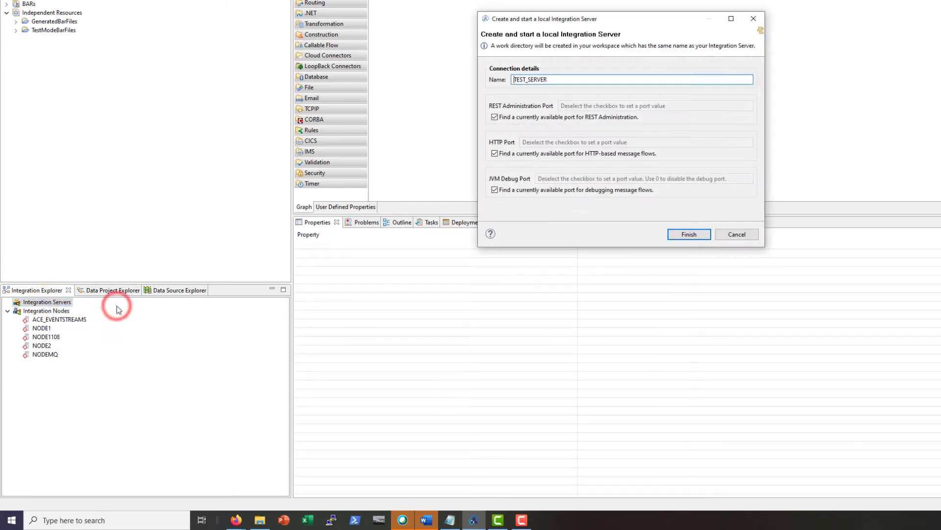
click(565, 77)
text(3)
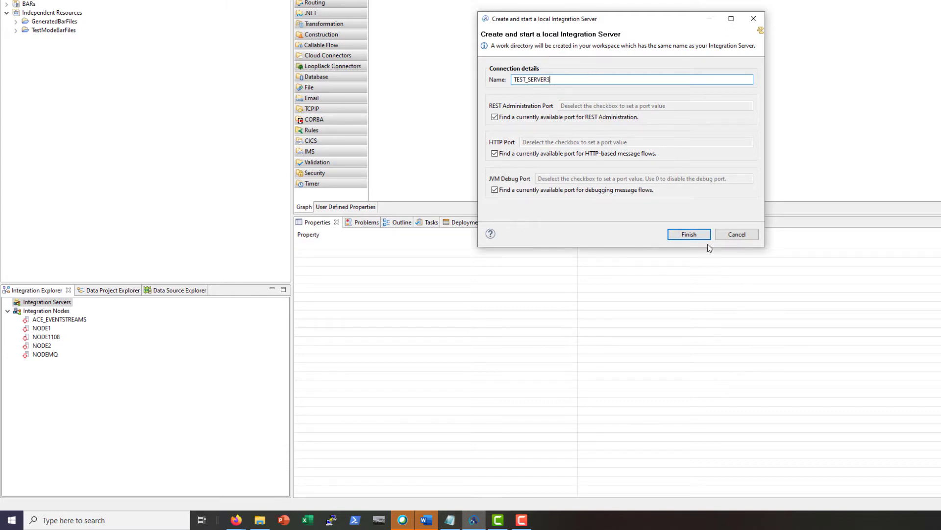
click(686, 234)
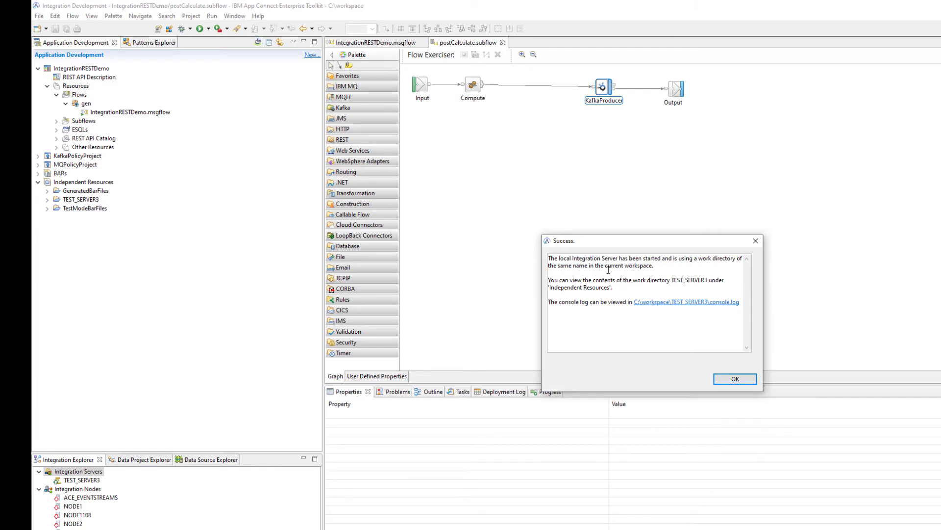
Step: Open the console log of TEST_SERVER3, dismiss the success message and refresh the log to examine the server's startup
click(696, 303)
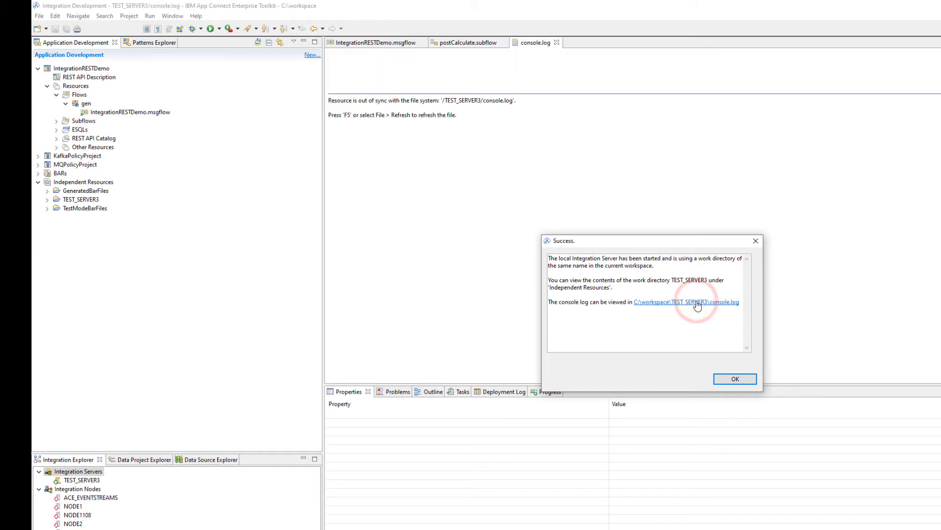
click(741, 378)
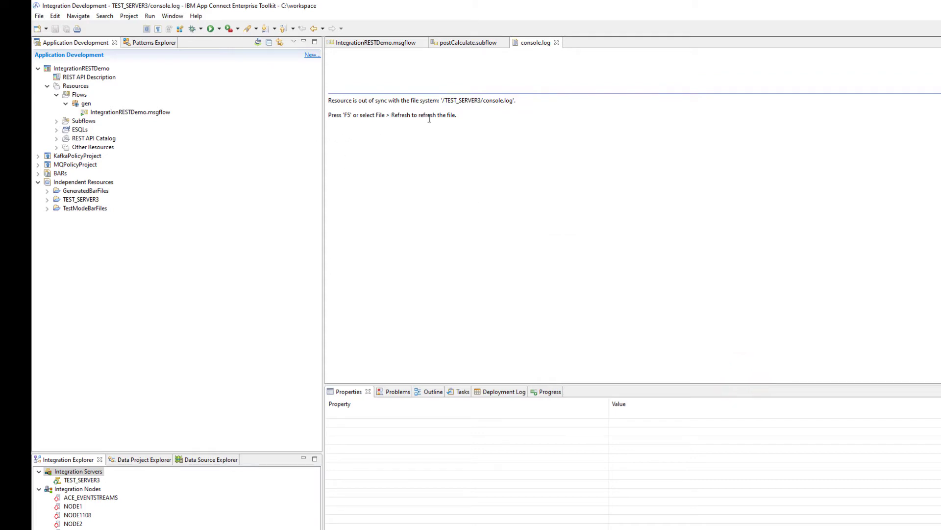
click(39, 16)
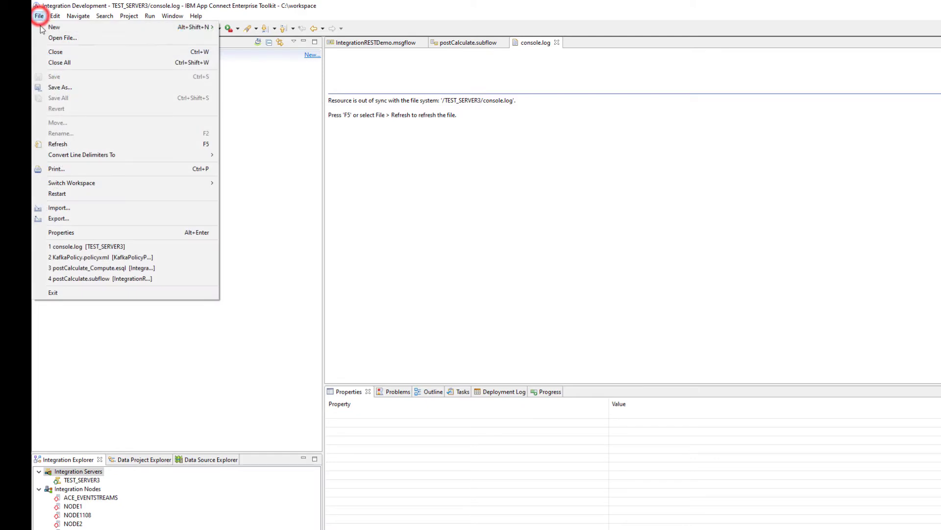
click(74, 144)
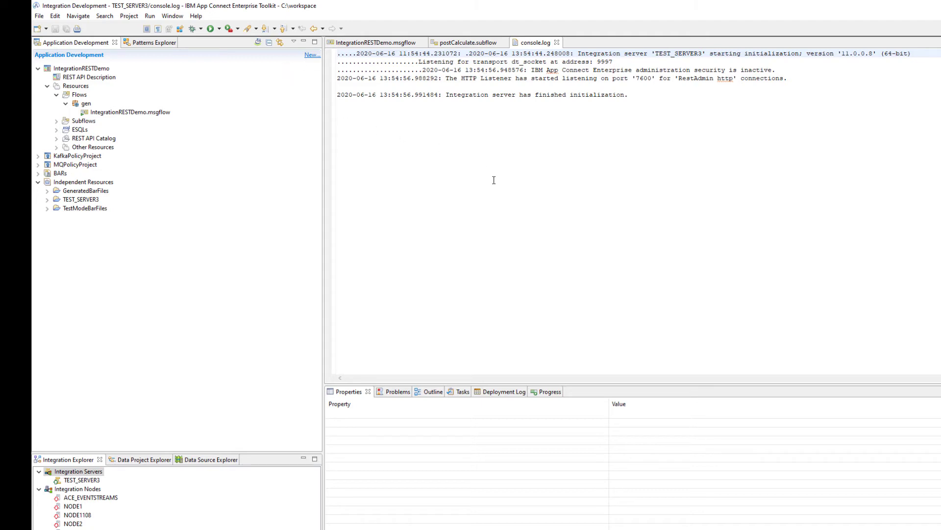
Step: Open server.conf.yaml from the overrides folder of TEST_SERVER3 and add empty lines below the jvmDebugPort entry
click(47, 200)
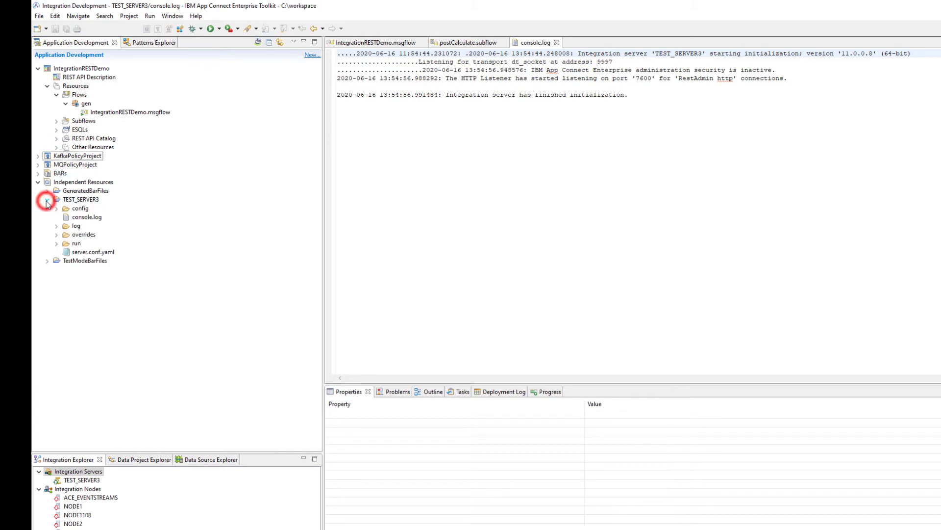
click(55, 235)
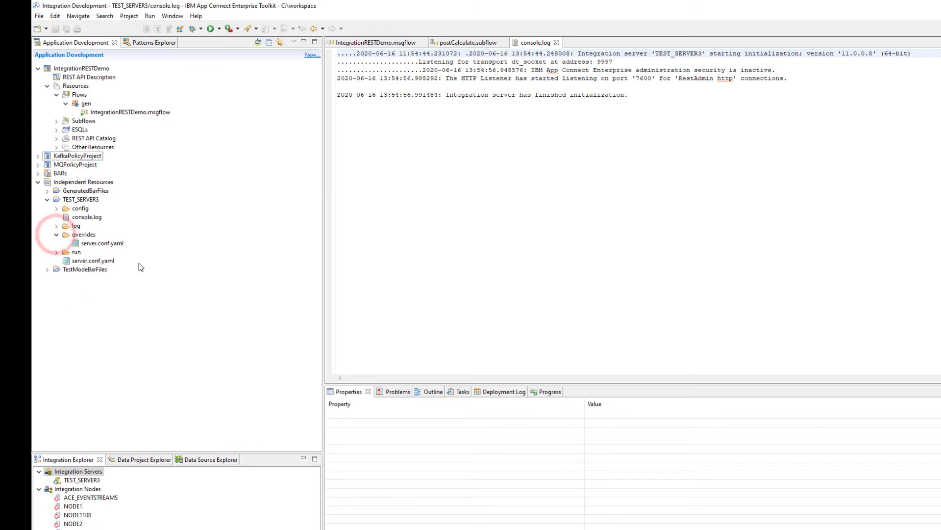
click(96, 245)
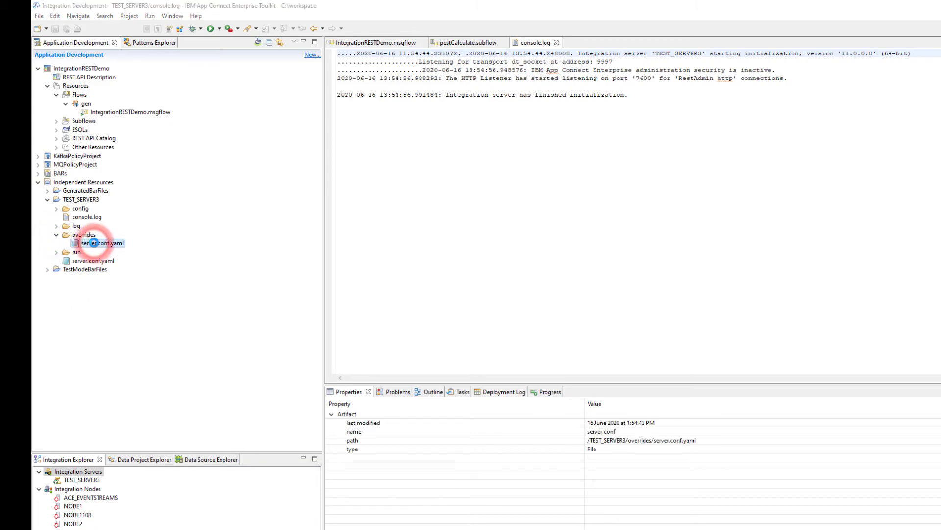
drag(503, 208, 701, 117)
click(464, 194)
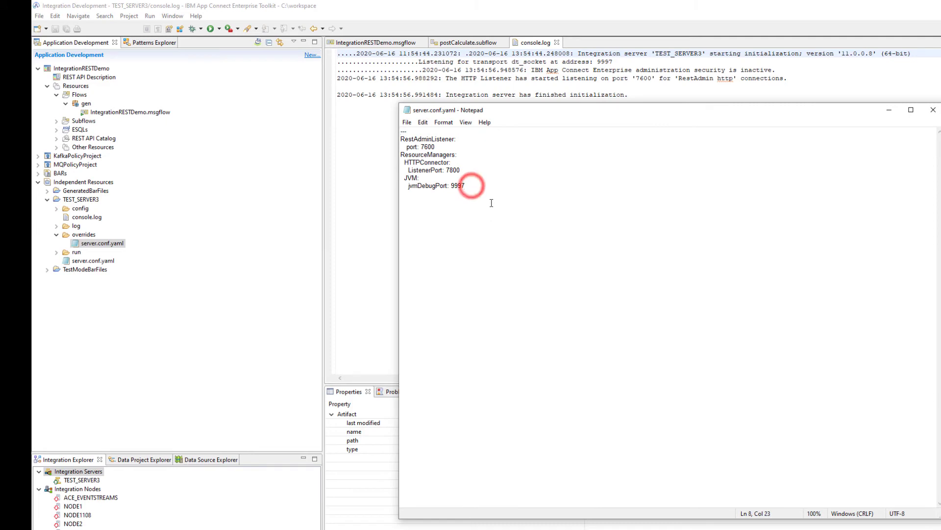
key(Return)
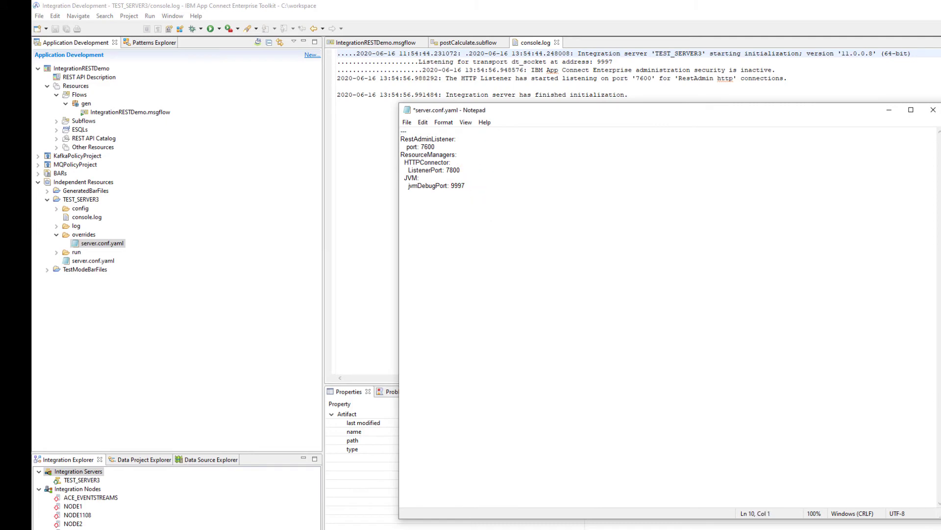
Step: Switch to the Event Streams credentials text file in Notepad and copy its password into the password field of the ServerCredentials block
key(alt+Tab)
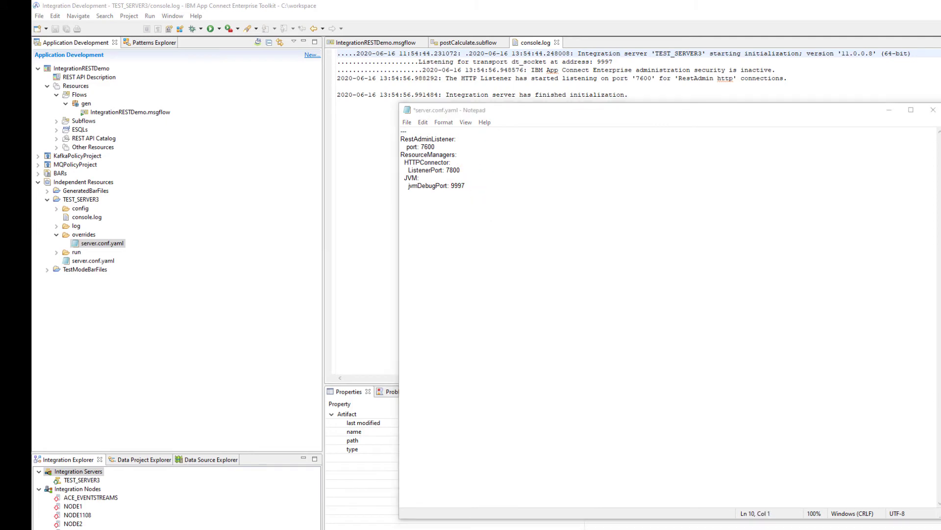
key(alt+Tab)
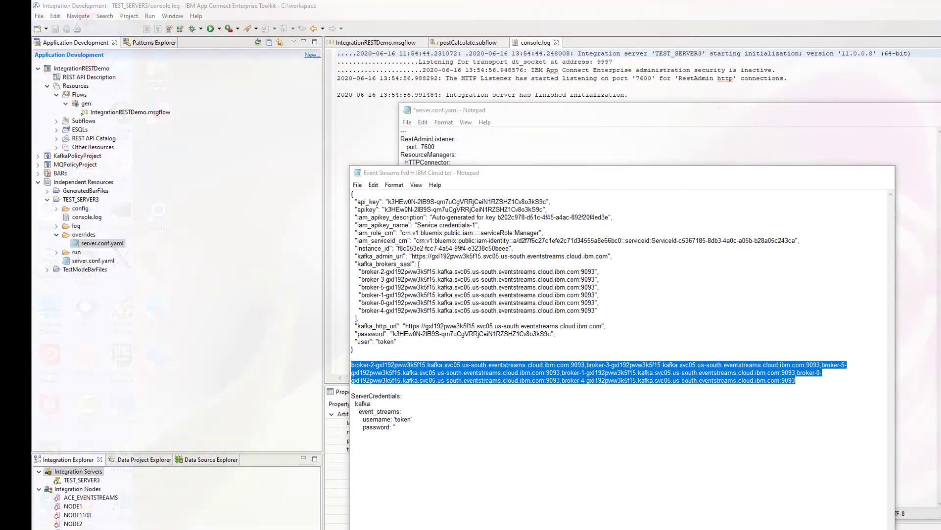
drag(351, 396, 410, 440)
click(419, 432)
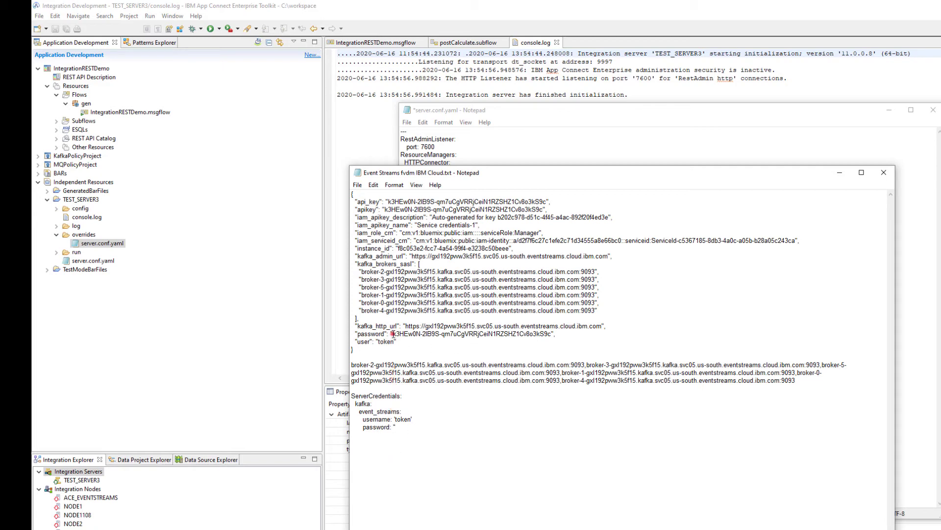
drag(393, 333, 552, 333)
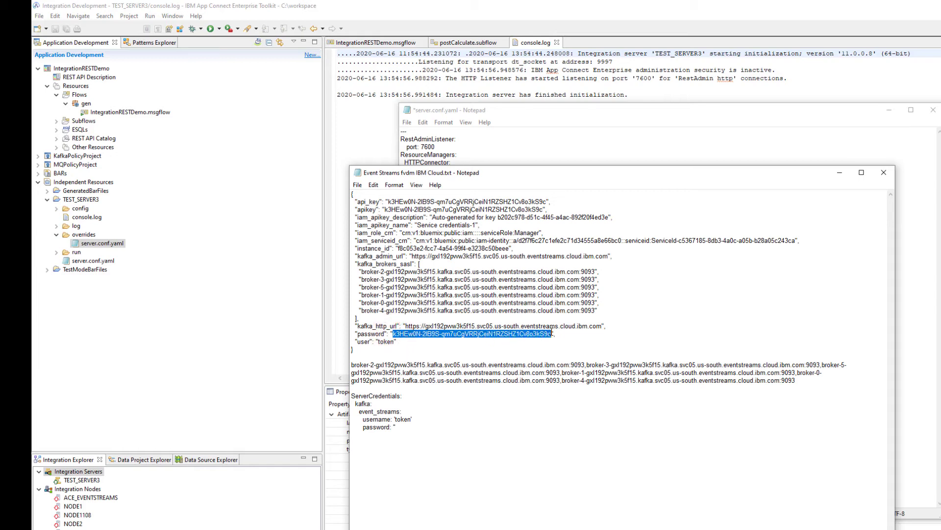
right_click(479, 335)
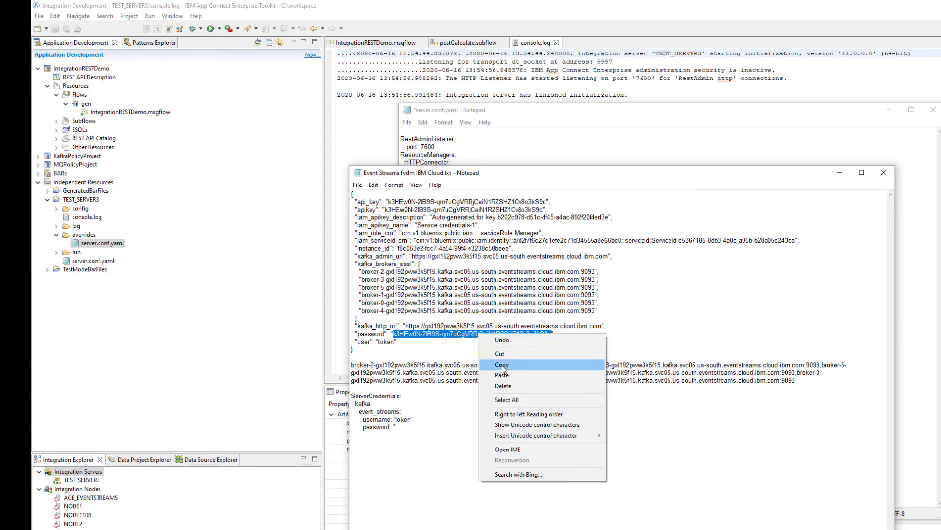
click(502, 365)
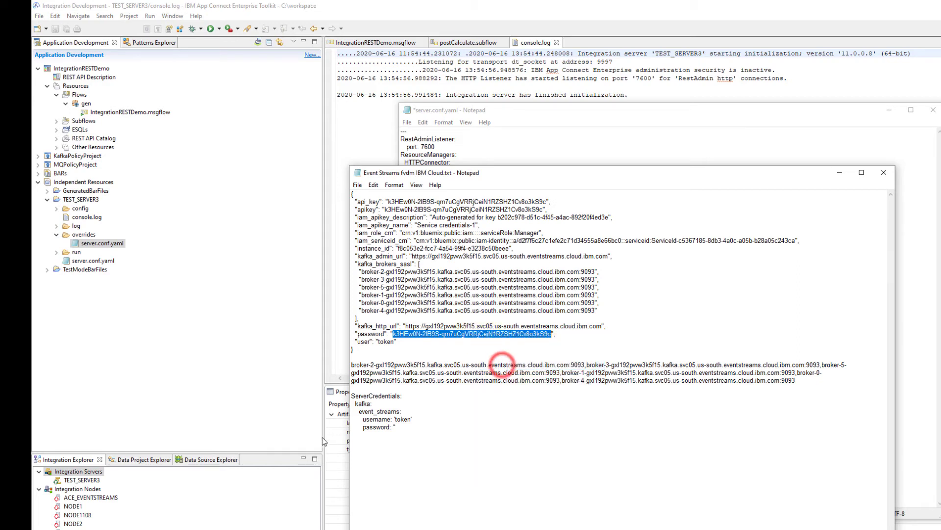
click(393, 427)
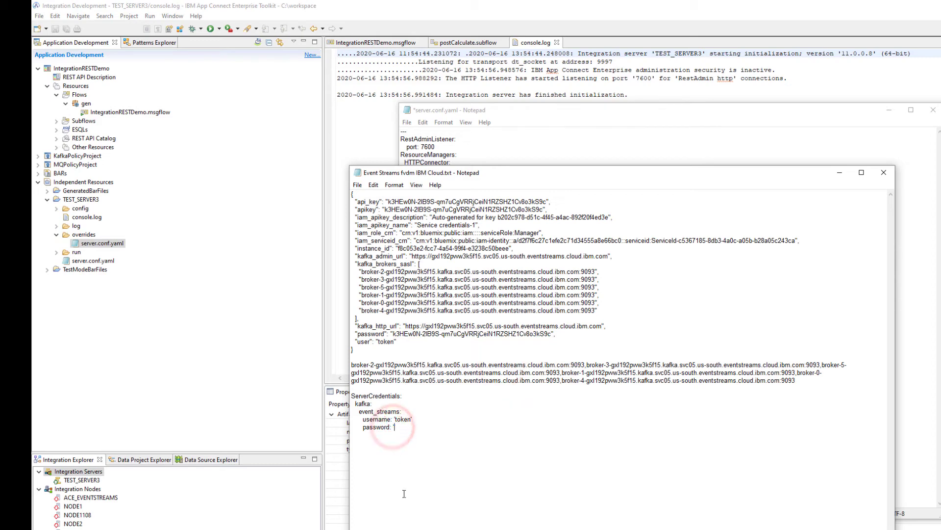
key(ctrl+v)
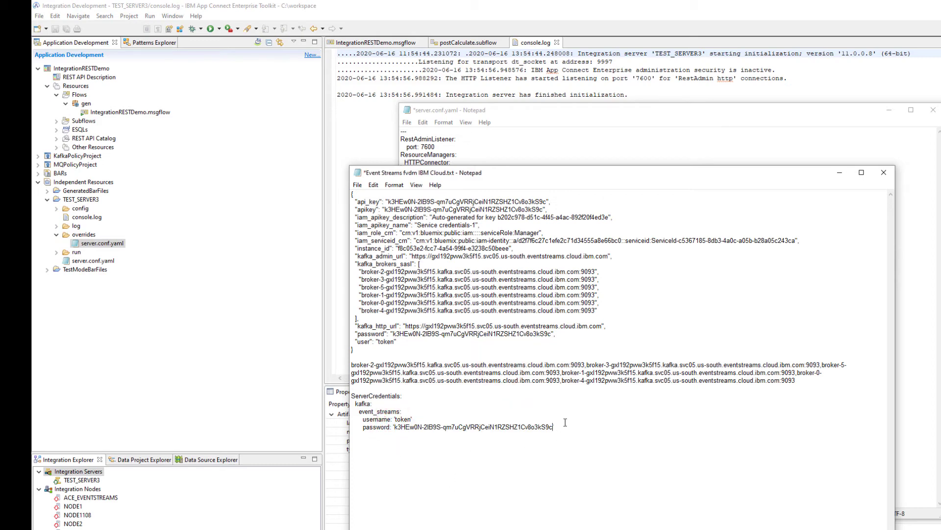
Step: Copy the whole completed ServerCredentials block, including its password, and return to the App Connect Enterprise Toolkit
drag(560, 426, 352, 397)
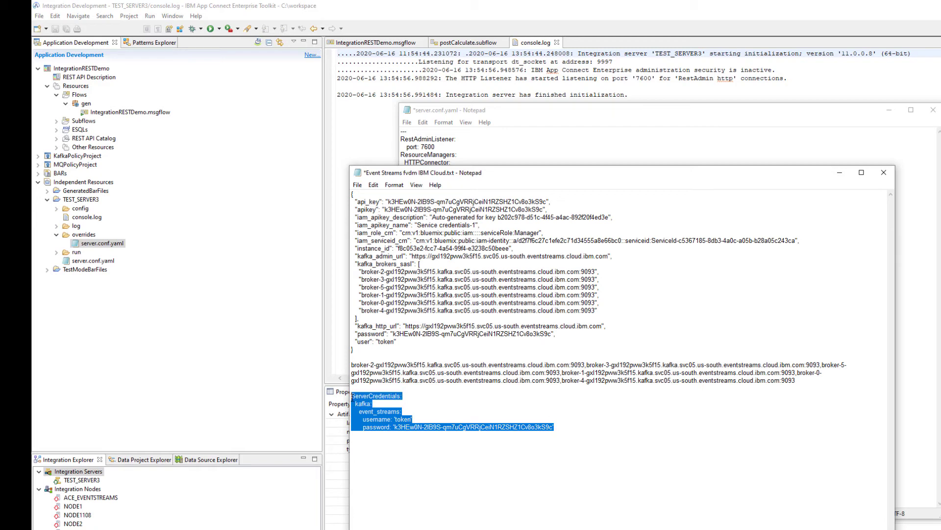
right_click(362, 395)
click(388, 426)
click(419, 18)
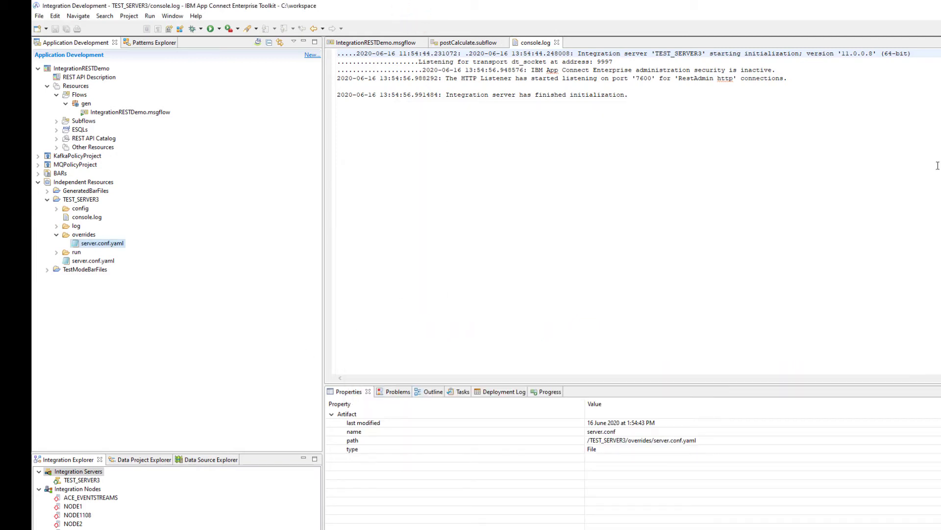
Step: Paste the ServerCredentials block with the event_streams username and password below jvmDebugPort in the overrides server.conf.yaml, then save and close the file
double_click(91, 242)
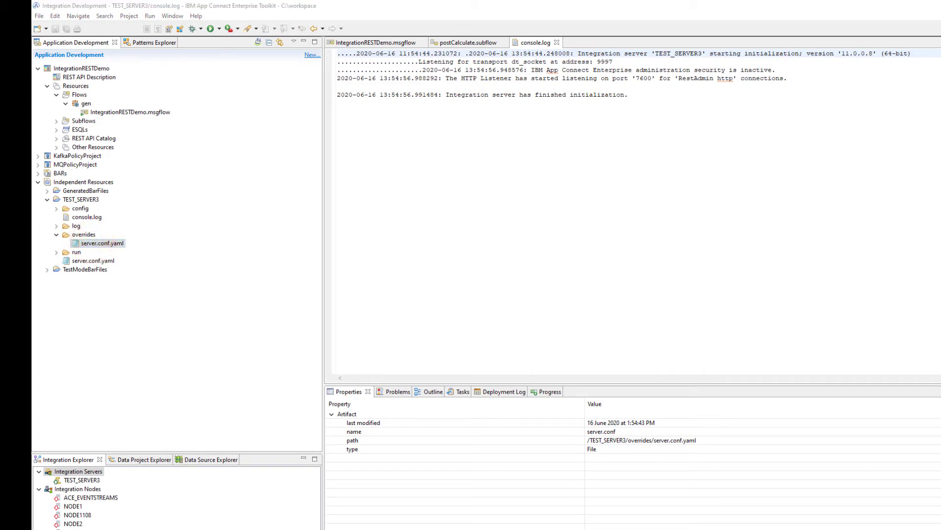
click(512, 224)
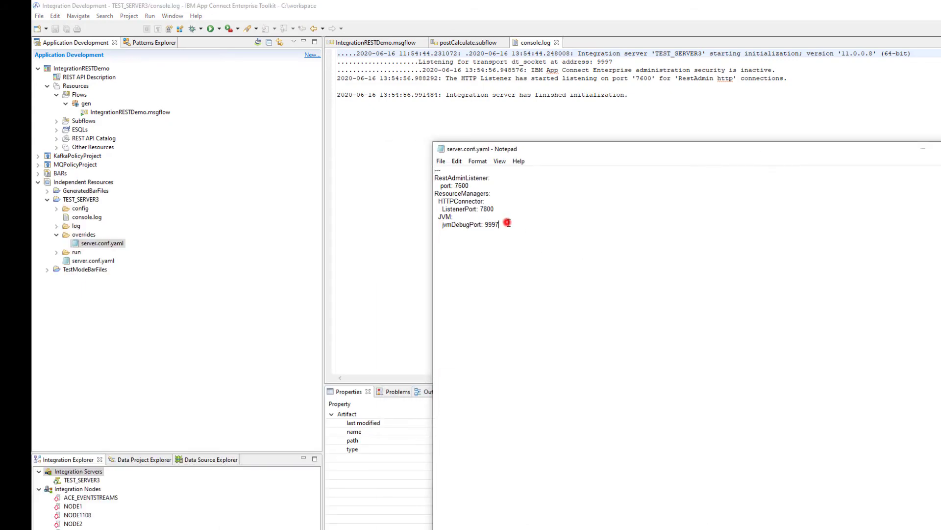
key(Return)
key(ctrl+v)
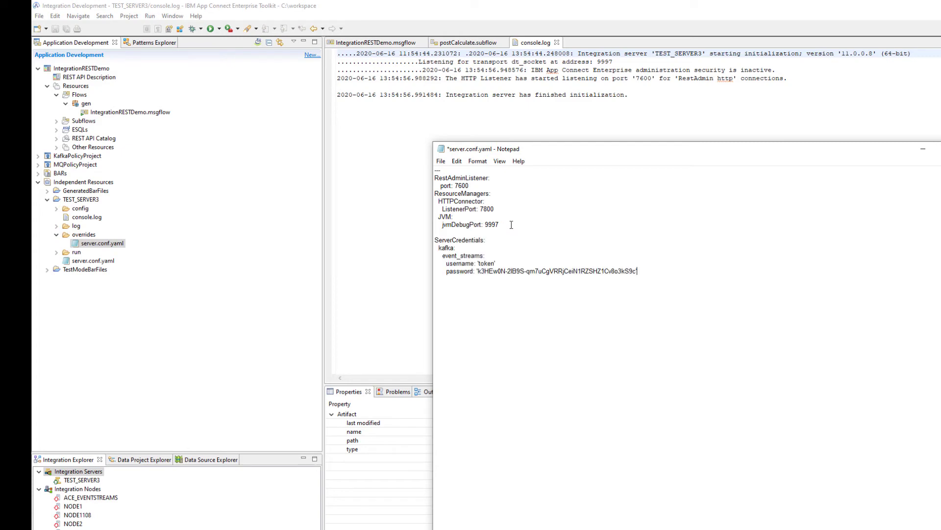
click(441, 161)
click(465, 205)
key(alt+F4)
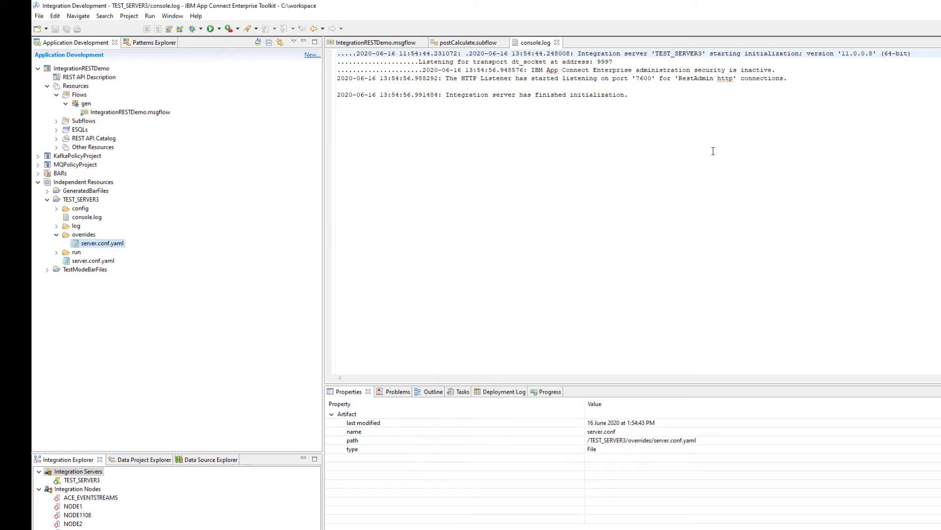
Step: Stop and restart the TEST_SERVER3 integration server, dismiss the success message and close its console log
click(83, 481)
right_click(83, 480)
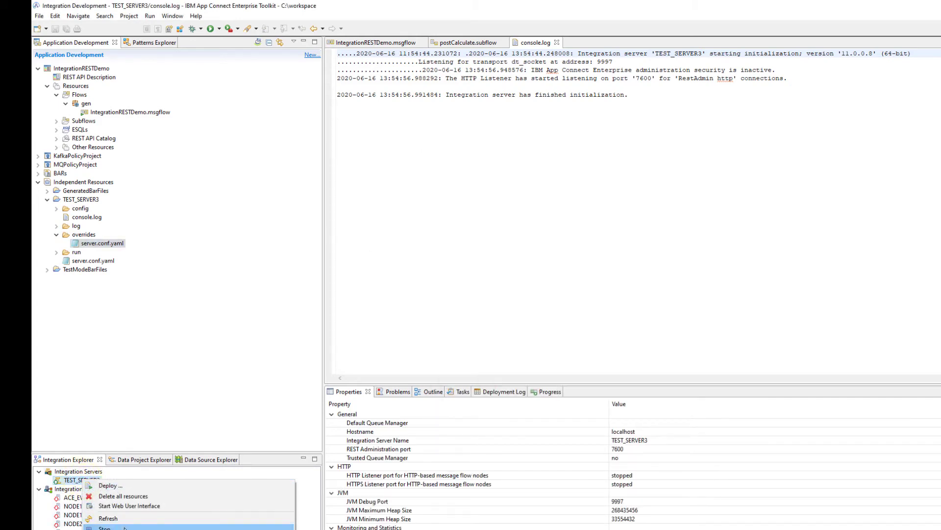
click(104, 528)
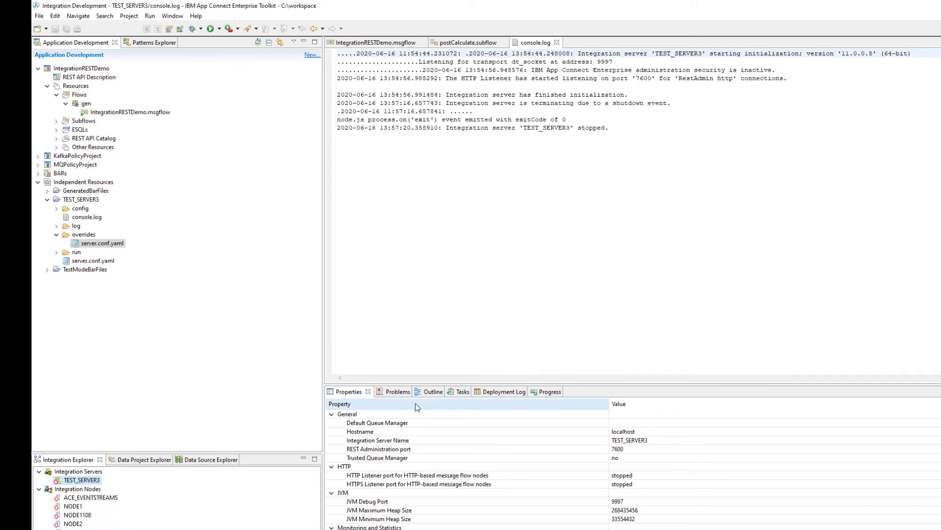
right_click(69, 480)
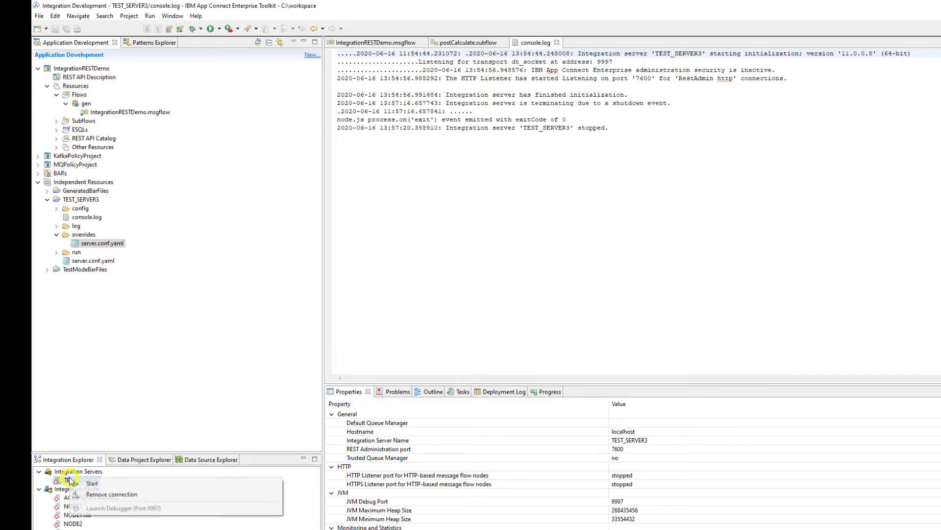
click(90, 484)
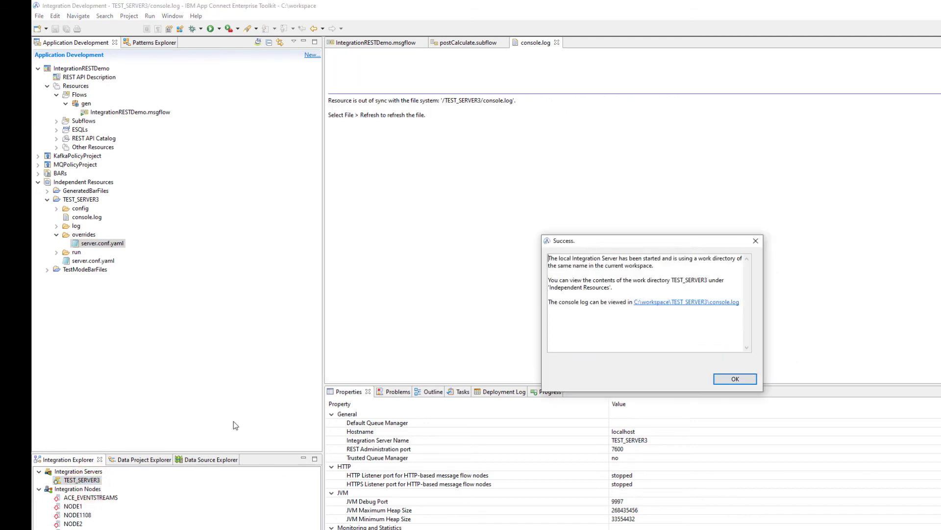
click(736, 379)
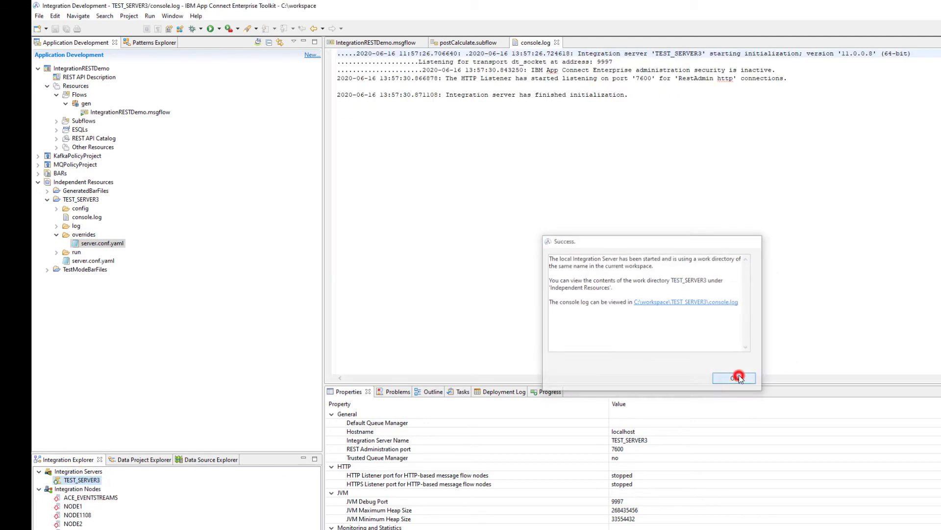
click(557, 43)
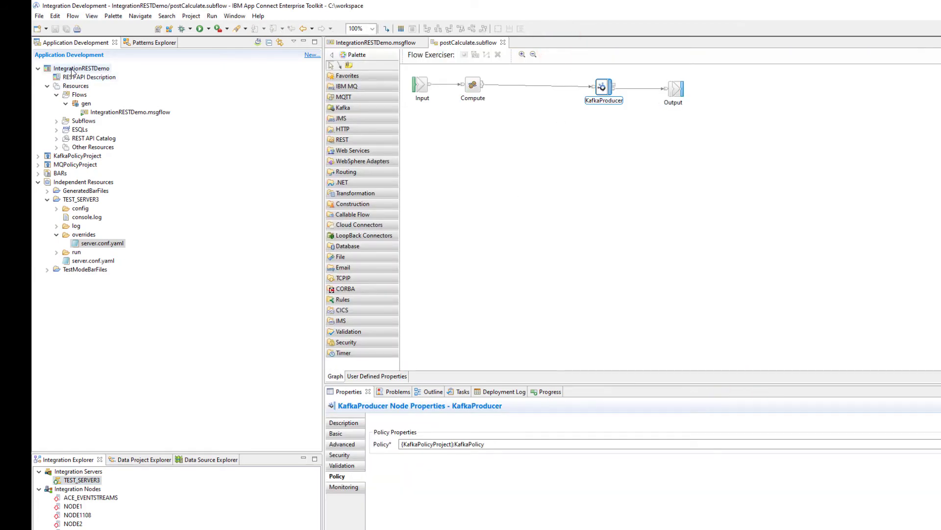
Step: Deploy IntegrationRESTDemo to TEST_SERVER3, examine the details of the KafkaProducer message and close the deployment report
drag(80, 69, 75, 480)
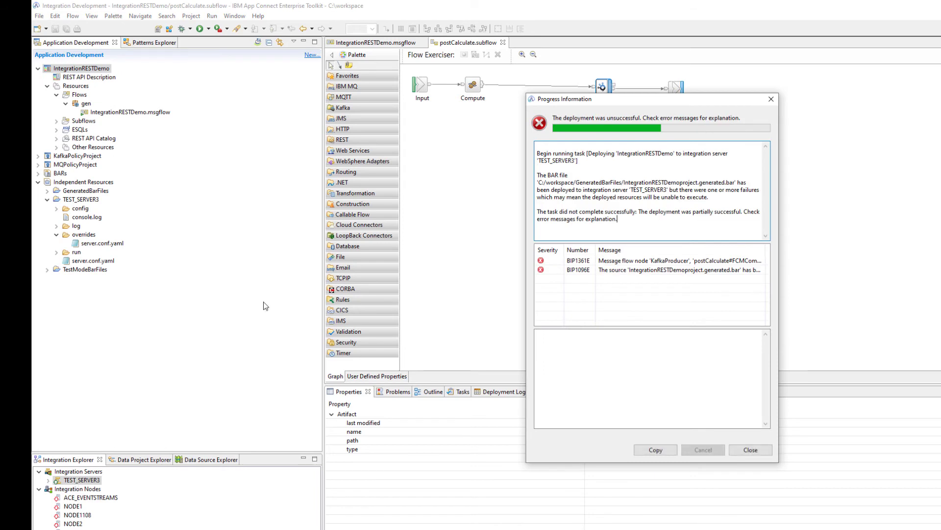
click(654, 260)
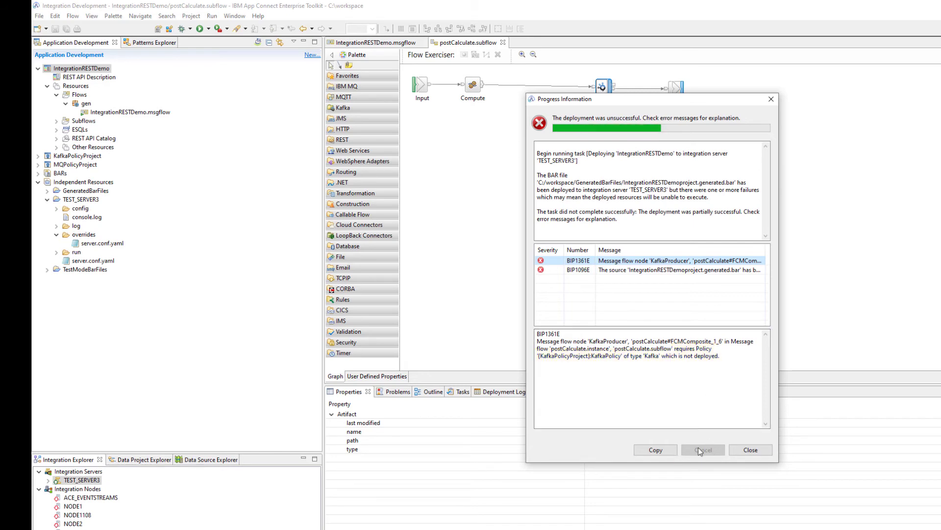
click(751, 450)
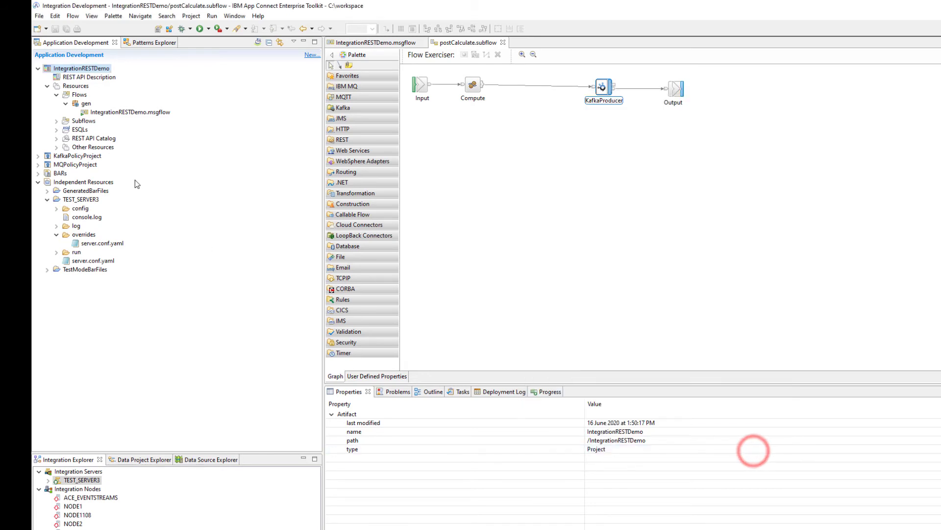
Step: Deploy KafkaPolicyProject to TEST_SERVER3 and close the deployment report
click(72, 156)
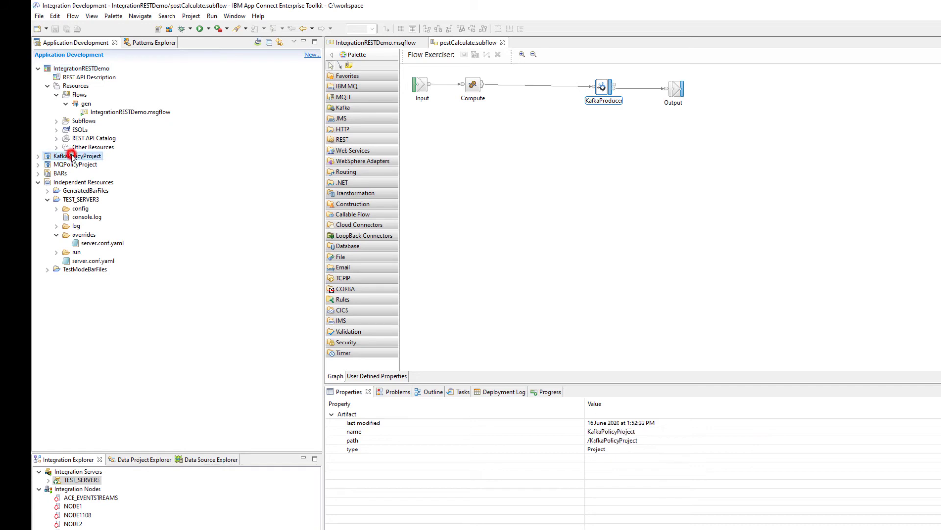
drag(72, 156, 83, 483)
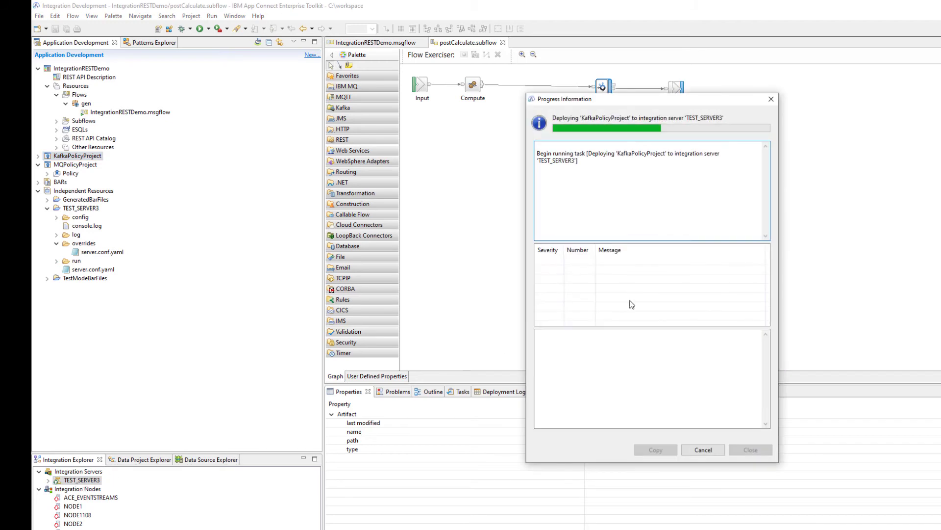
click(758, 450)
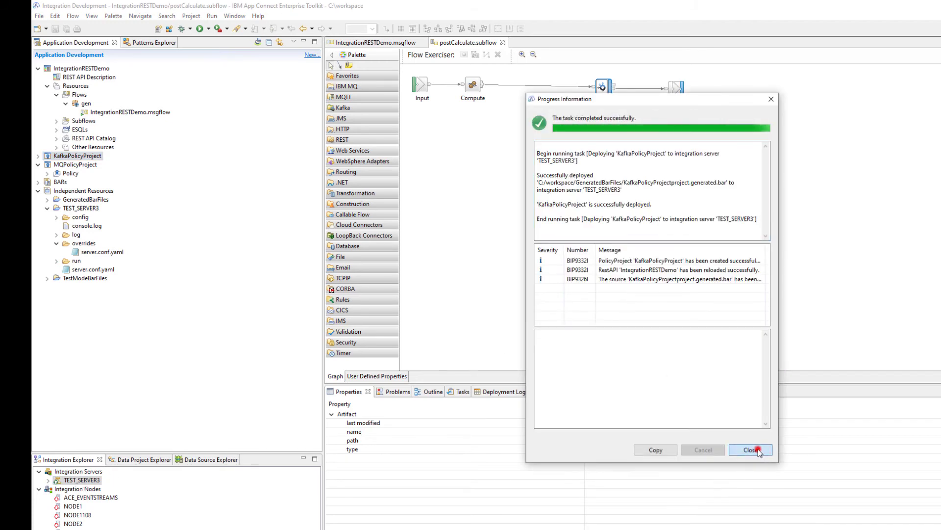
Step: Expand TEST_SERVER3 to list its deployed resources and launch the debugger for it on port 9997
click(48, 480)
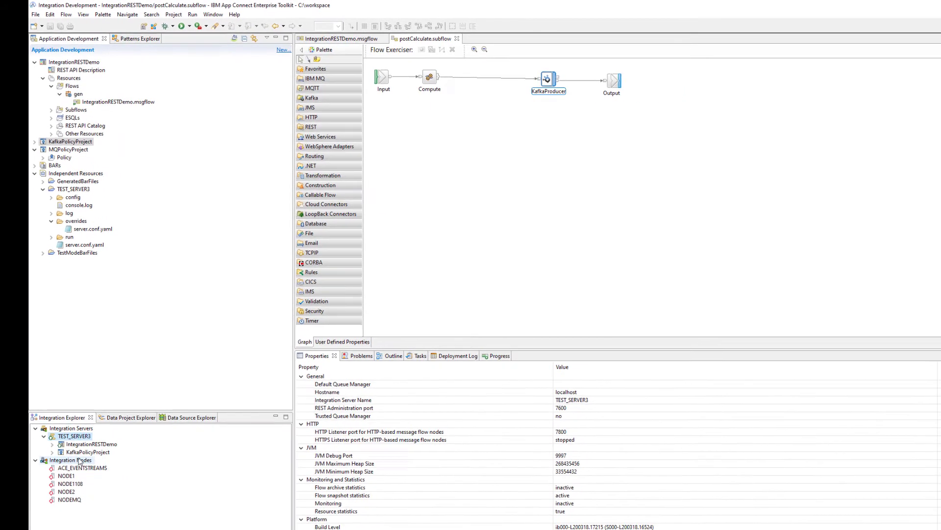
right_click(75, 436)
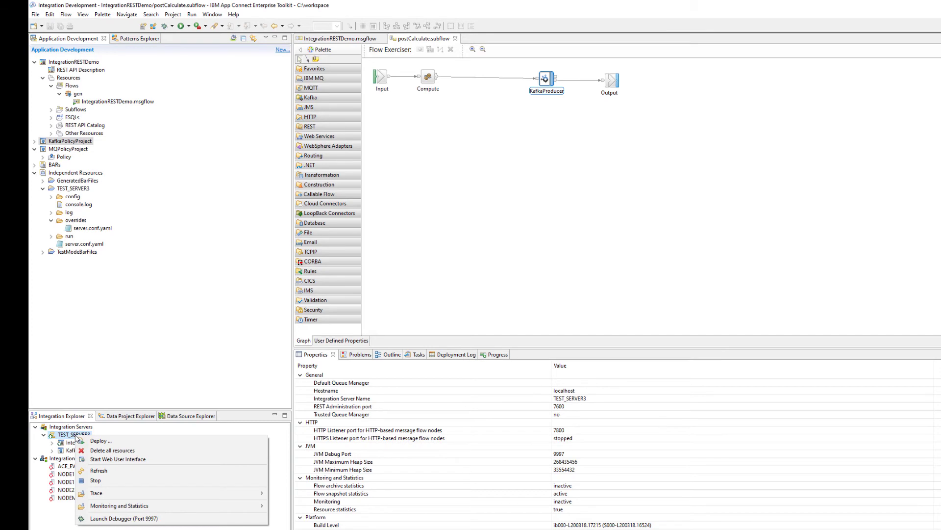
click(129, 518)
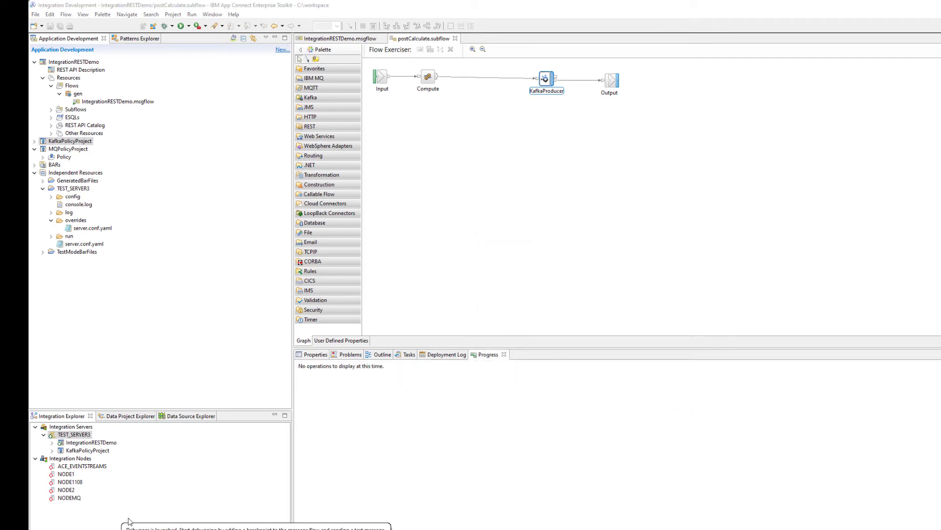
Step: Add breakpoints after the Compute node in the postCalculate subflow and after the HTTP Input node in the IntegrationRESTDemo message flow
right_click(428, 79)
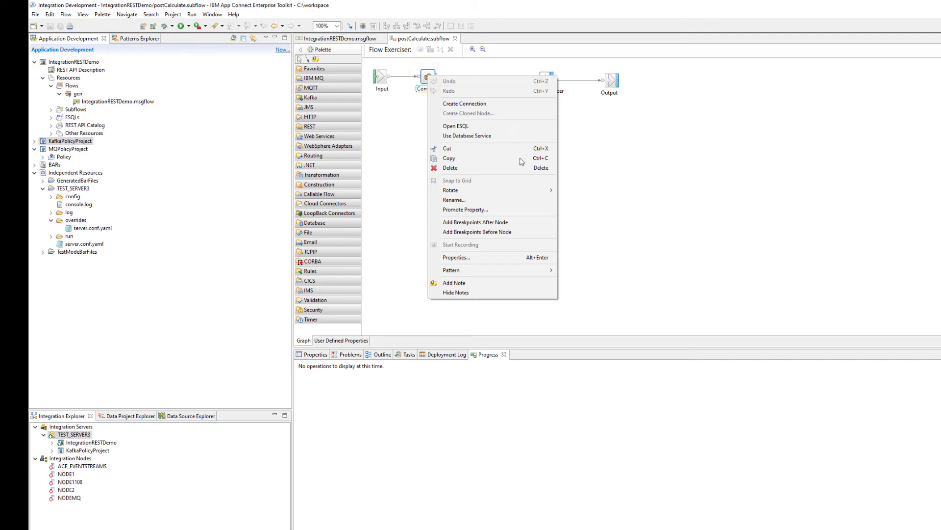
click(482, 222)
click(349, 39)
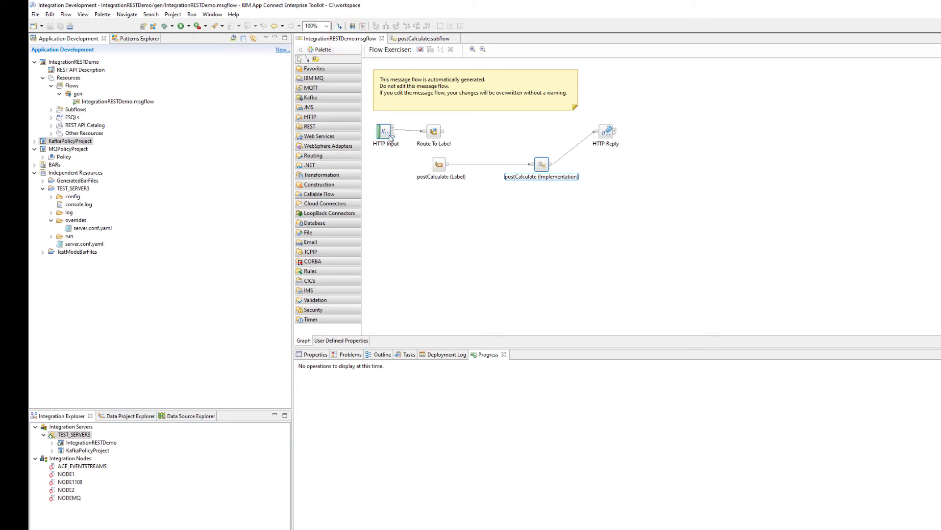
right_click(385, 130)
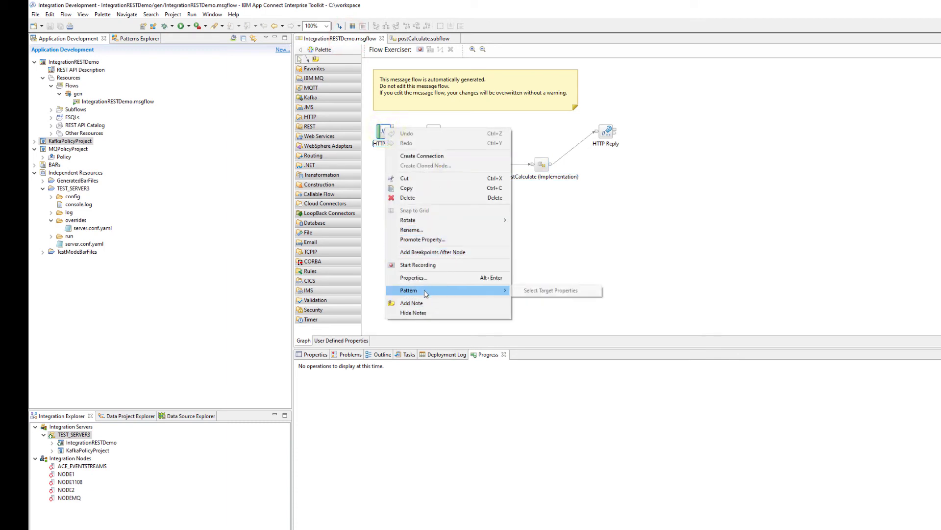
click(436, 253)
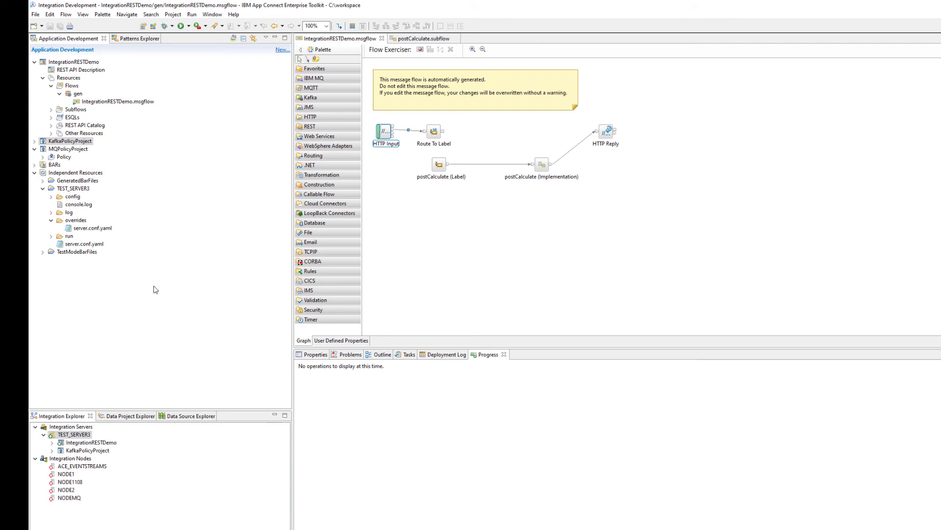
Step: Show the HTTP Input node's properties and open Postman's calculate request, moving its window aside from the properties
click(386, 131)
click(307, 356)
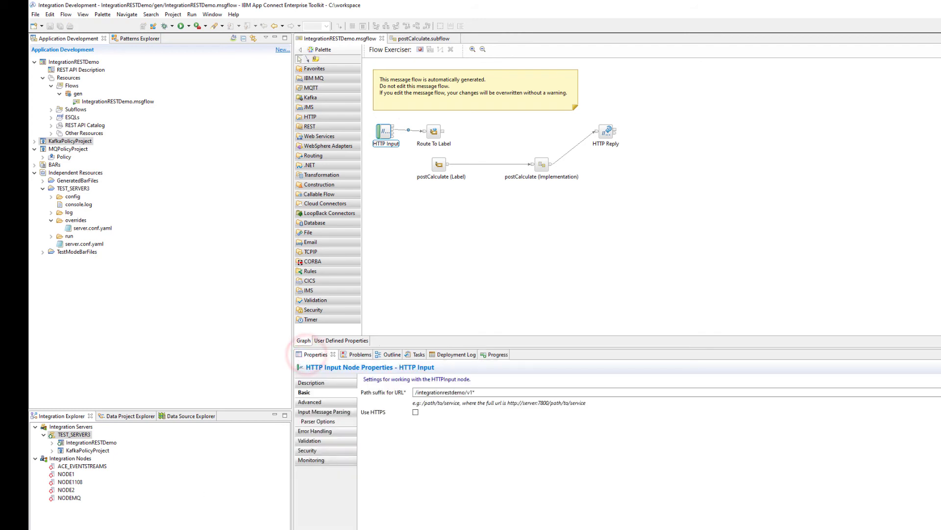
key(super)
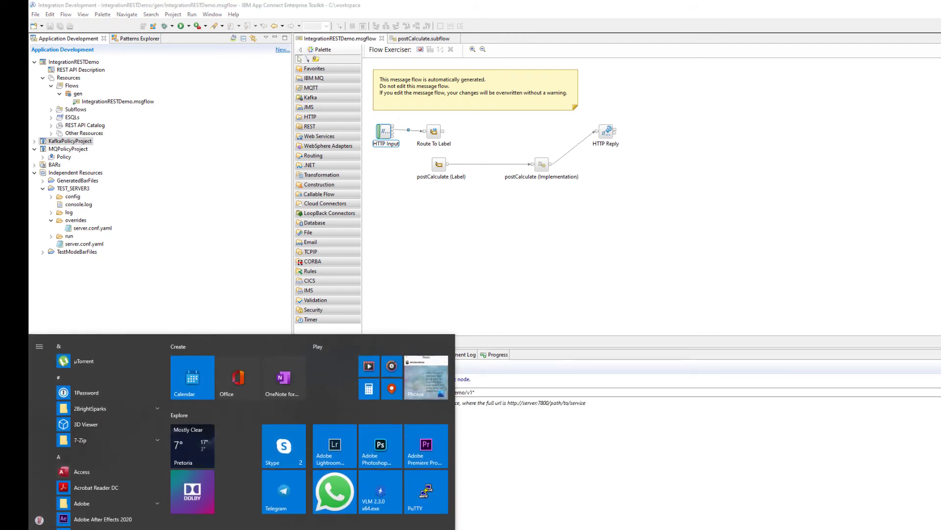
text(postman)
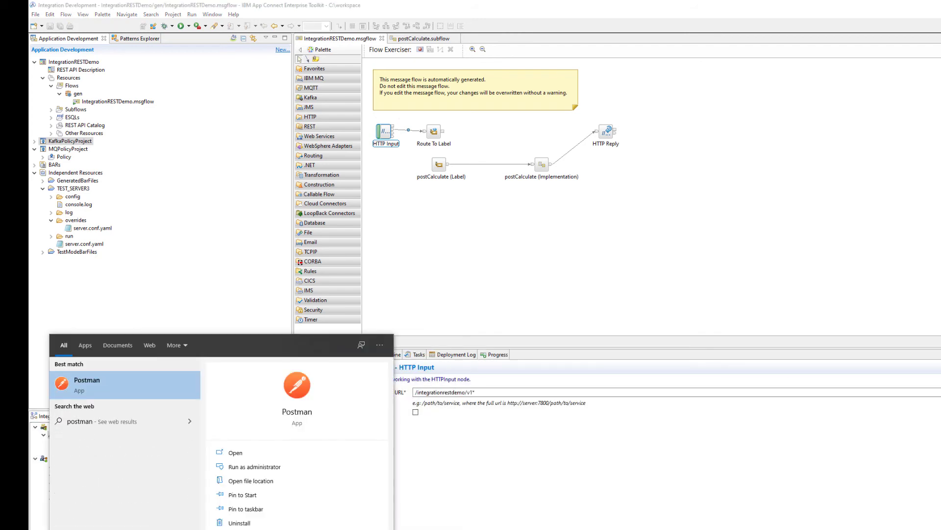
key(Return)
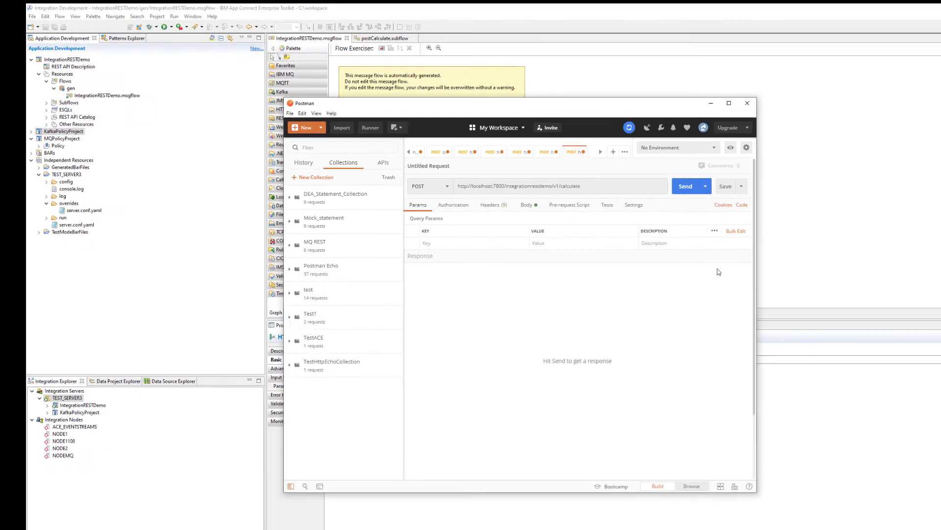
click(511, 142)
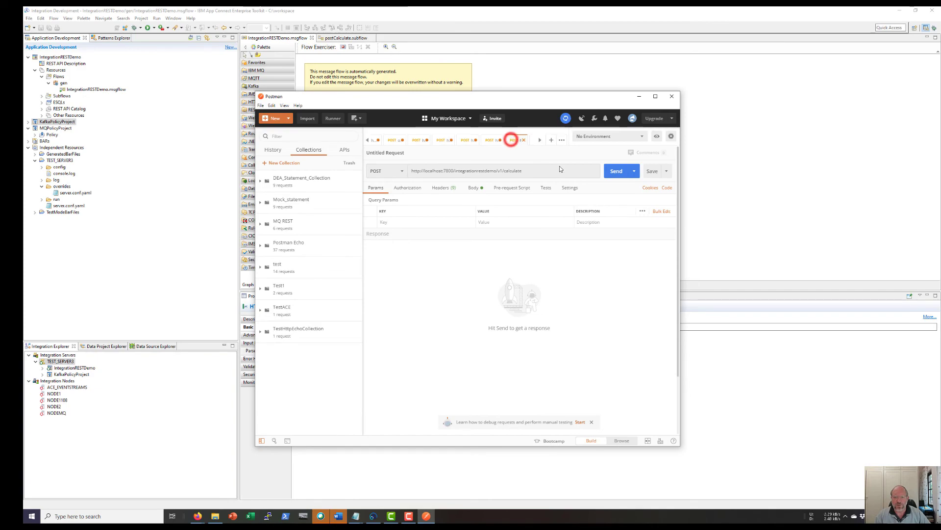
drag(433, 97, 659, 81)
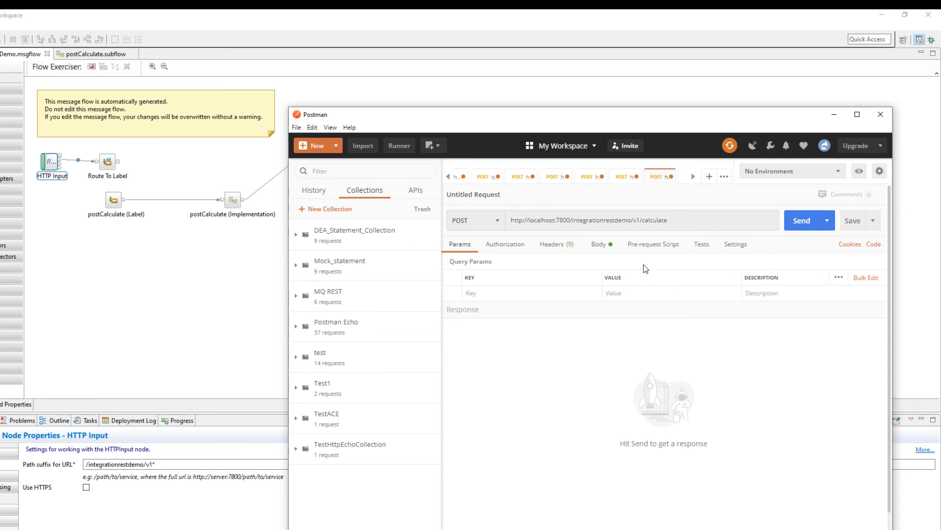
Step: Show the calculate request's JSON body, send the POST request and accept the switch to the Debug perspective
click(603, 246)
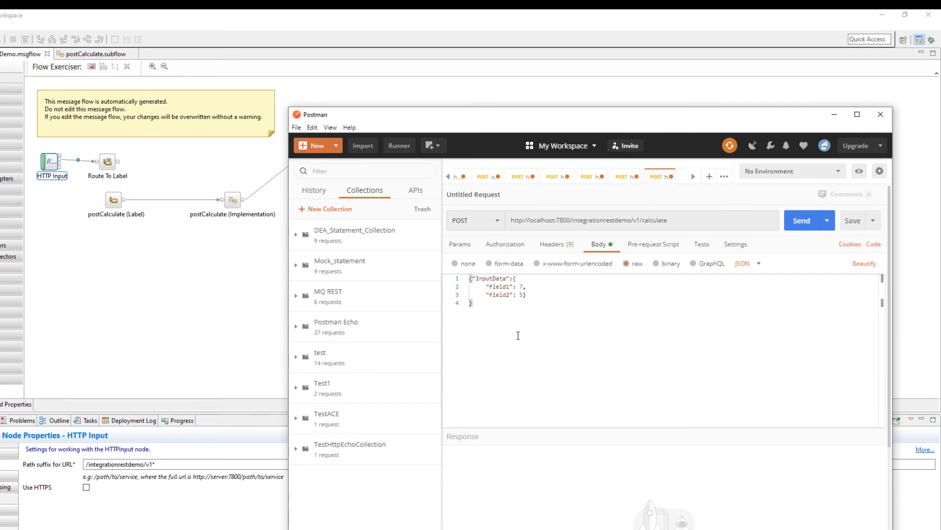
click(803, 224)
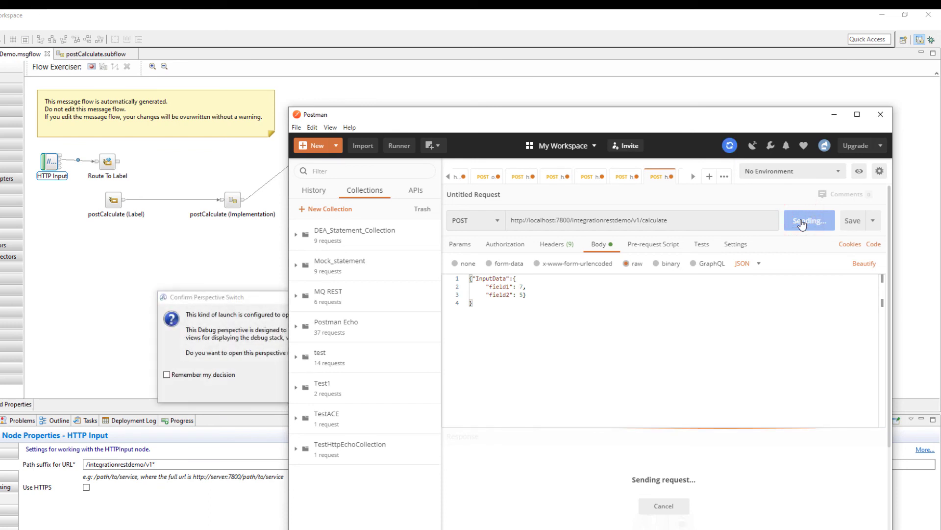
click(92, 303)
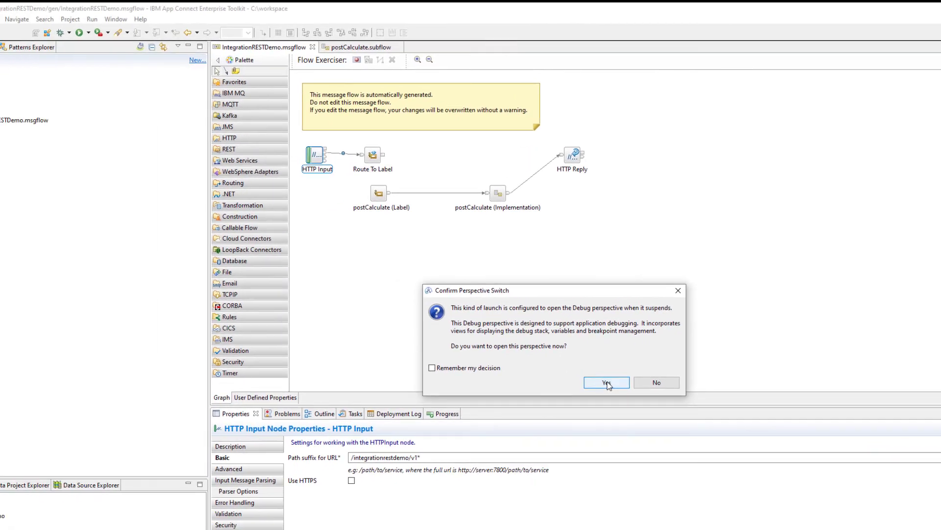
click(342, 389)
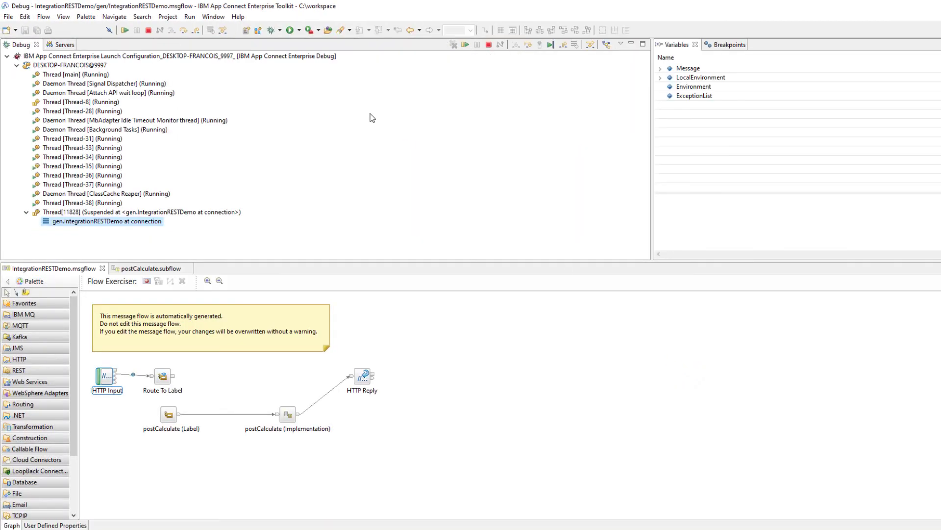
Step: Examine the suspended message's JSON InputData fields and resume the flow to the postCalculate breakpoint
click(92, 222)
click(660, 69)
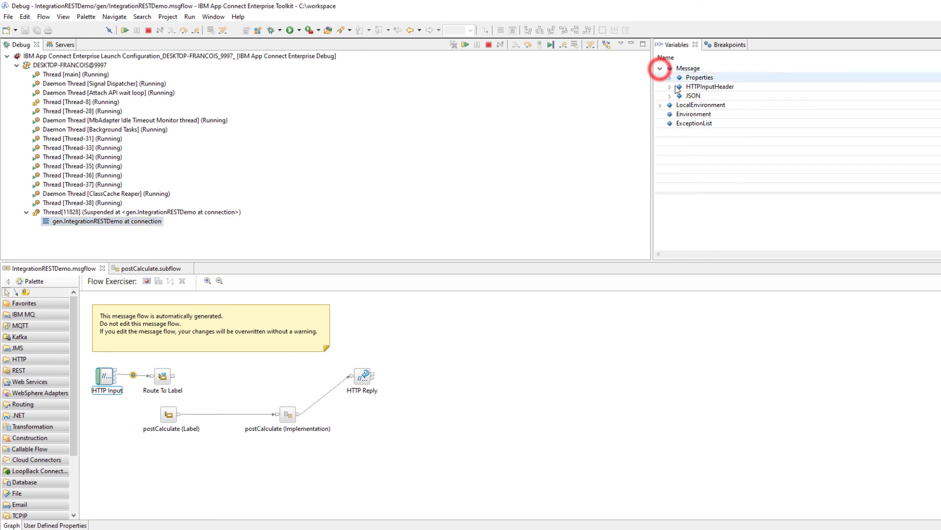
click(670, 97)
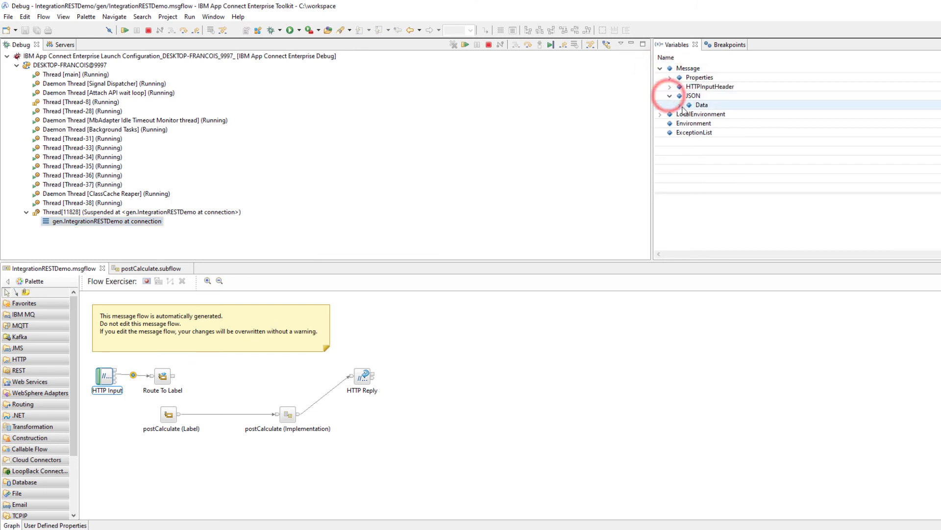
click(679, 104)
click(690, 114)
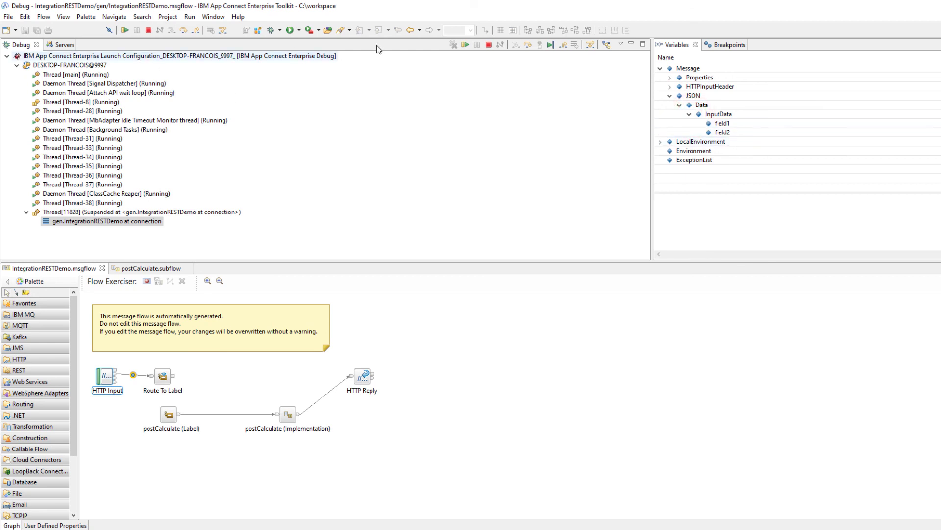
click(465, 45)
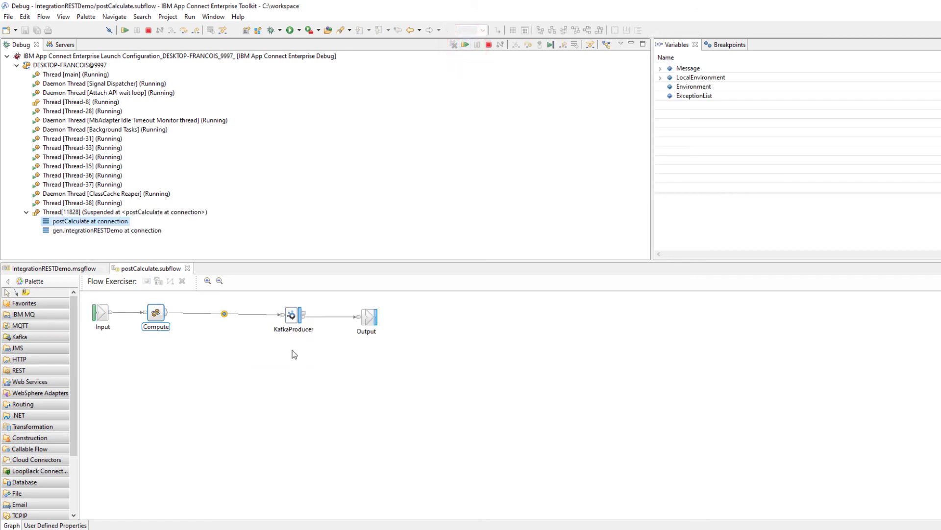
Step: Add a breakpoint after the KafkaProducer node in the postCalculate subflow and resume execution
right_click(292, 317)
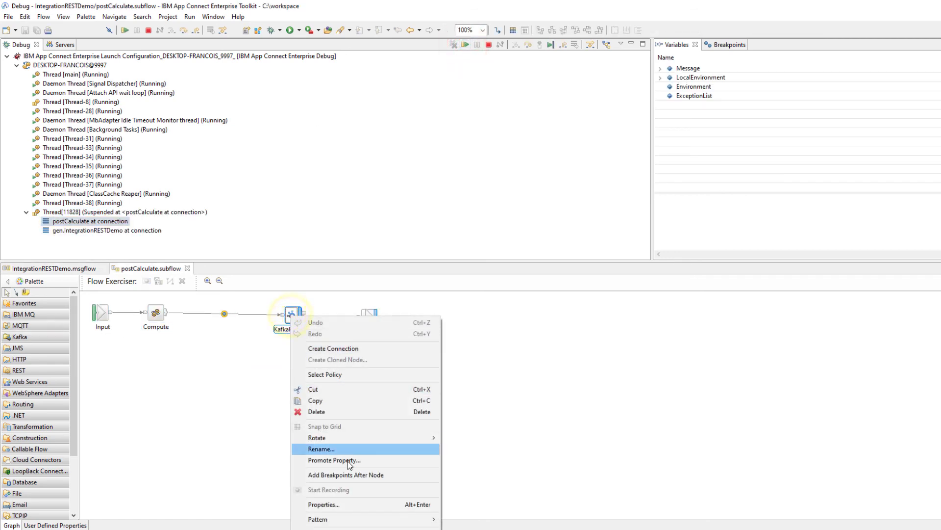
click(351, 474)
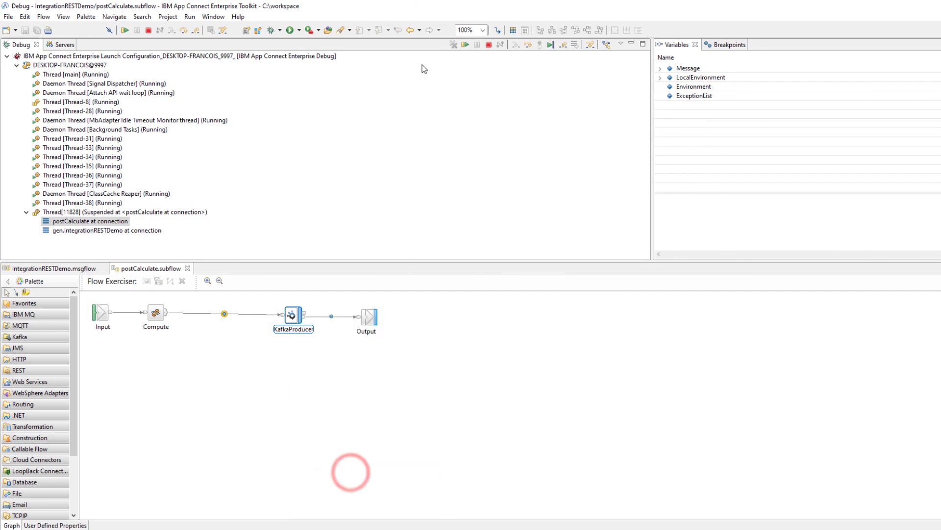
click(464, 44)
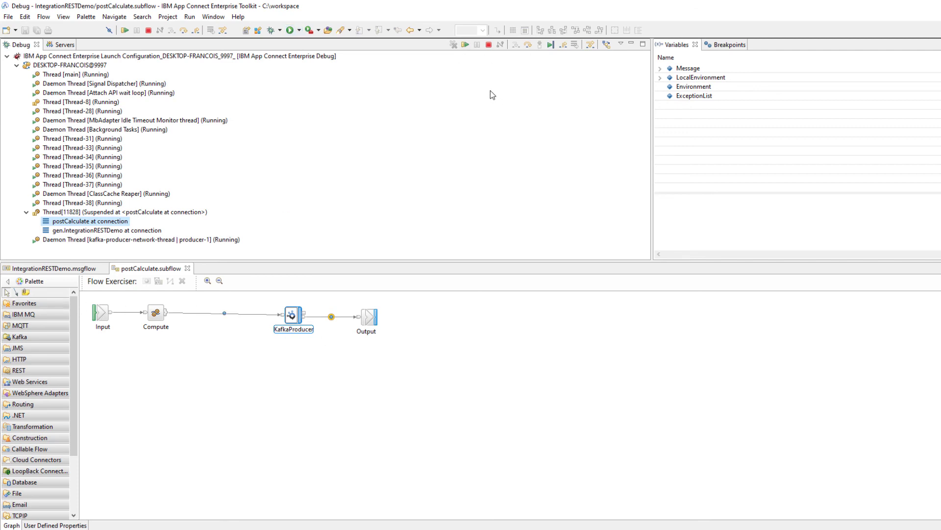
Step: Examine the answer field in the message's JSON OutputData and the Compute node's ESQL code
click(660, 69)
click(669, 86)
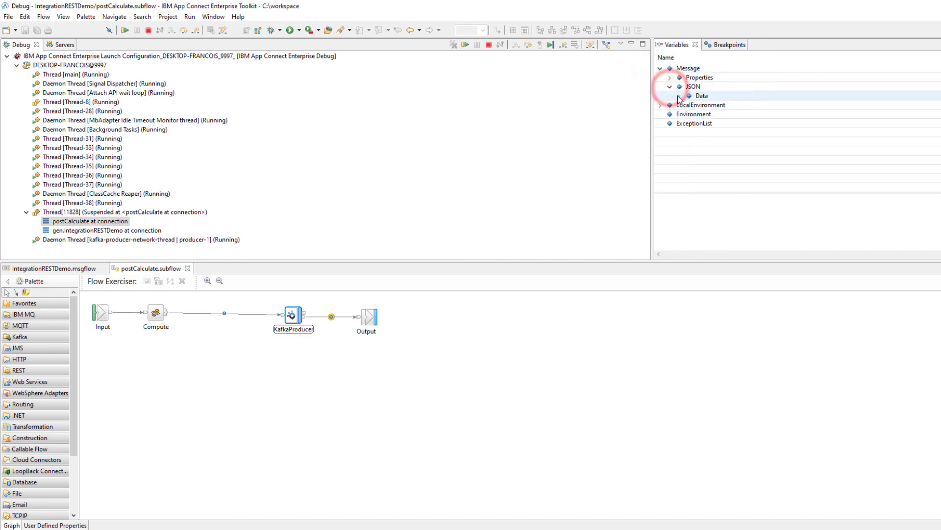
click(680, 96)
click(689, 105)
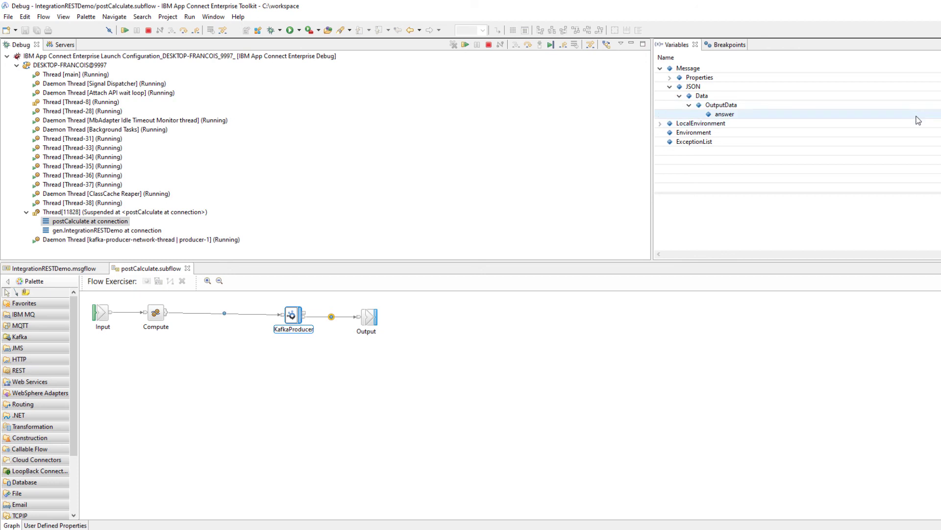
double_click(155, 315)
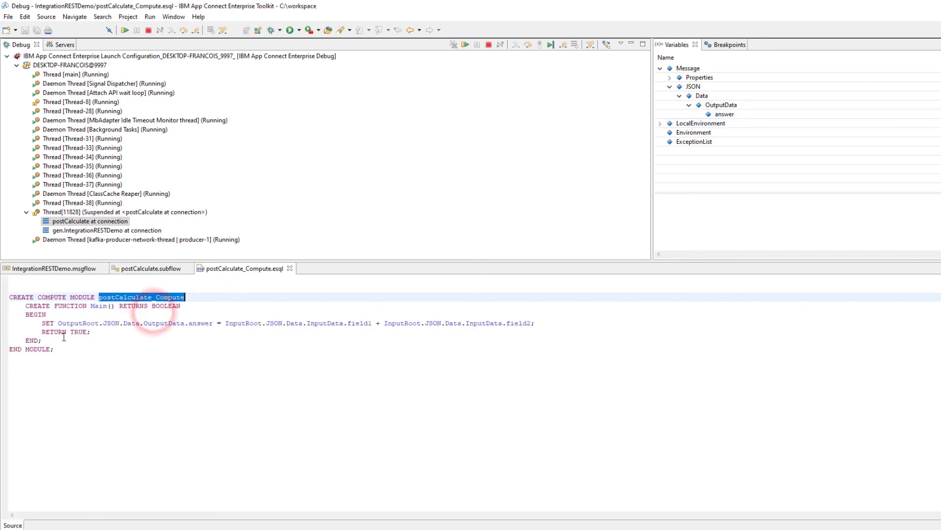
Step: Resume the flow past the last breakpoint and return to the IntegrationRESTDemo message flow in the Integration Development perspective
click(464, 45)
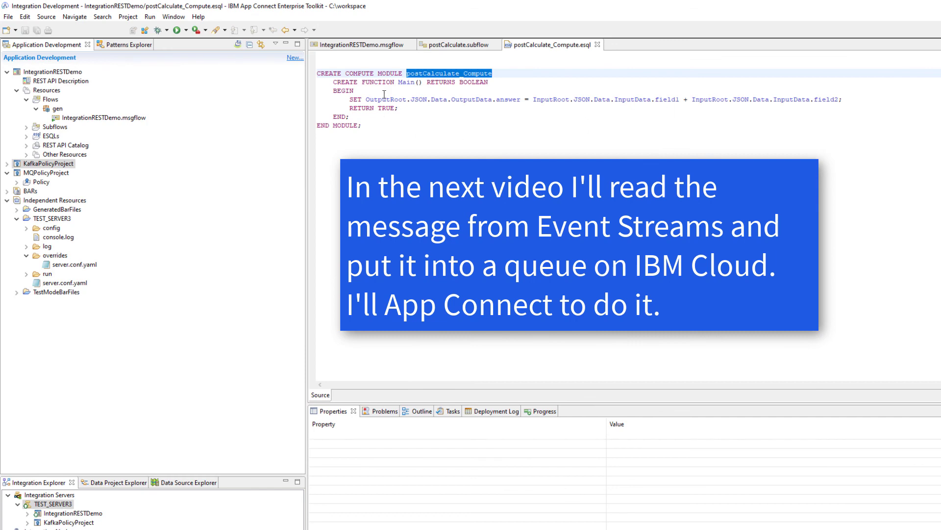
click(340, 45)
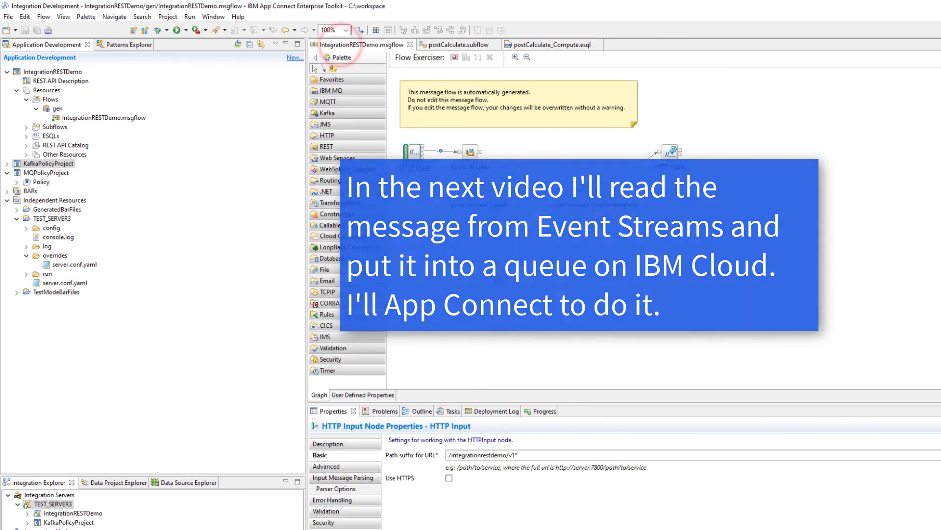